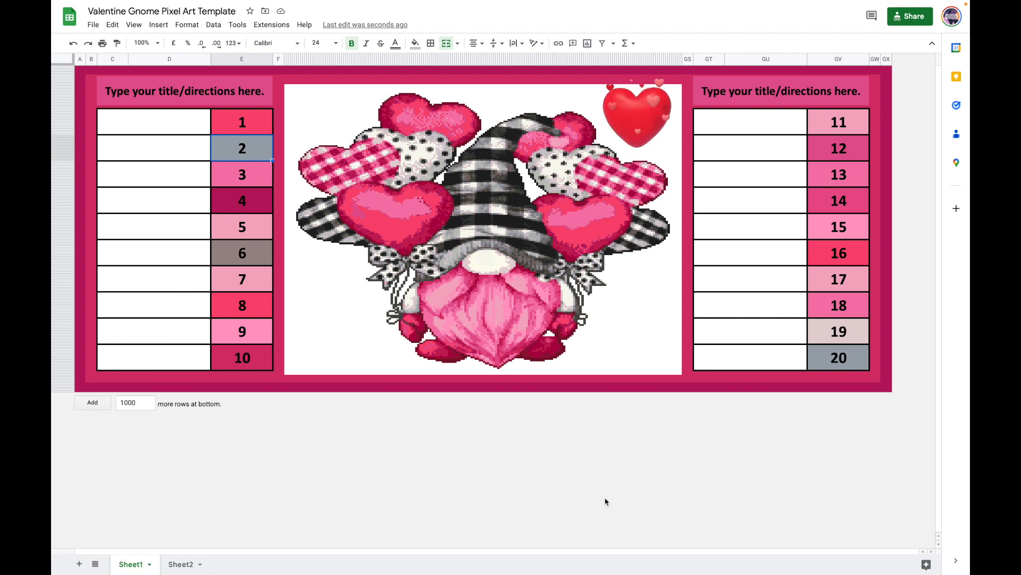
# Step: Enter the question "Select the word that begins with the letter a" in the blank cell beside answer cell 1
pyautogui.click(123, 126)
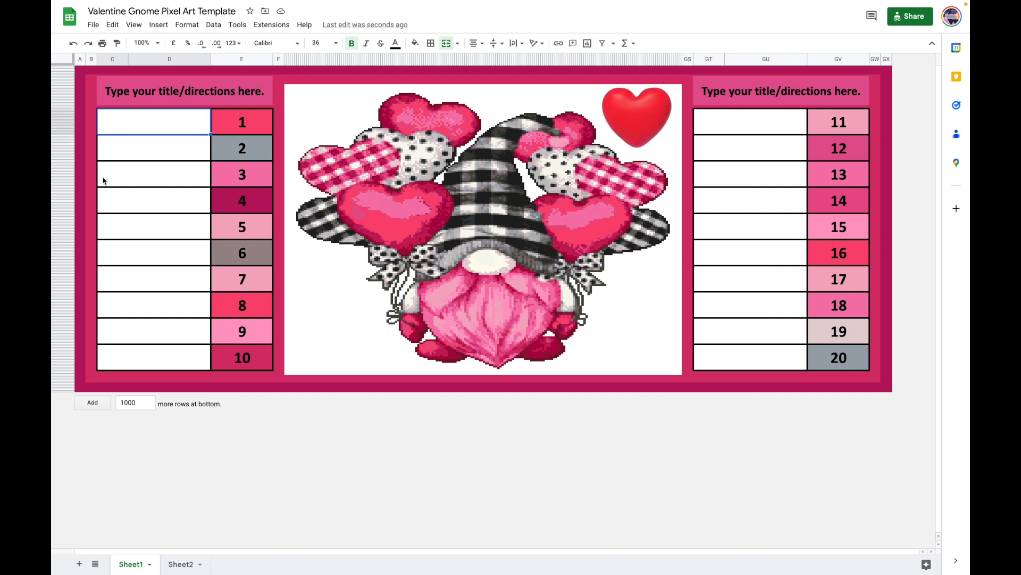
pyautogui.doubleClick(170, 133)
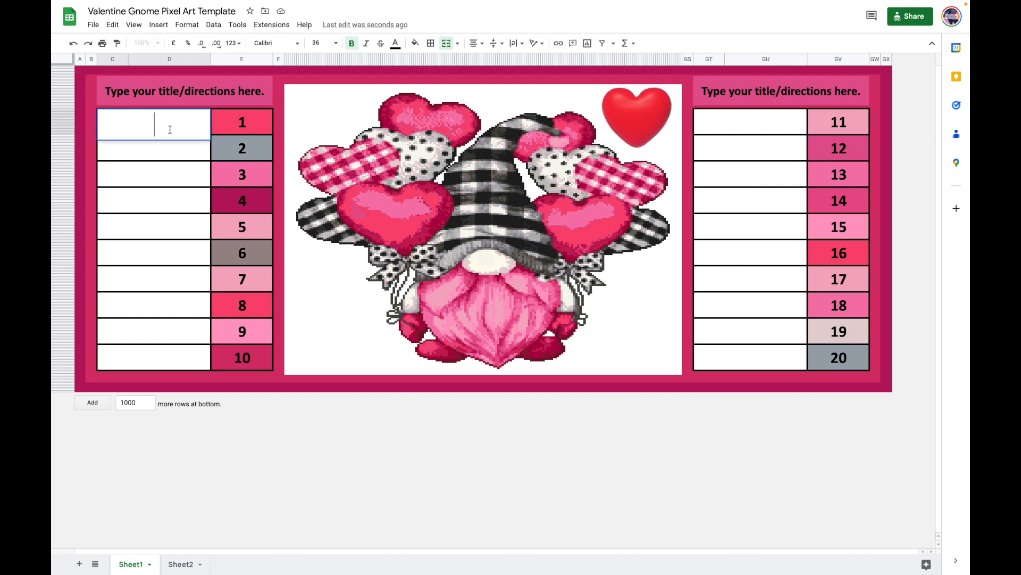
pyautogui.write('P')
pyautogui.press('BackSpace')
pyautogui.write('Select the word that')
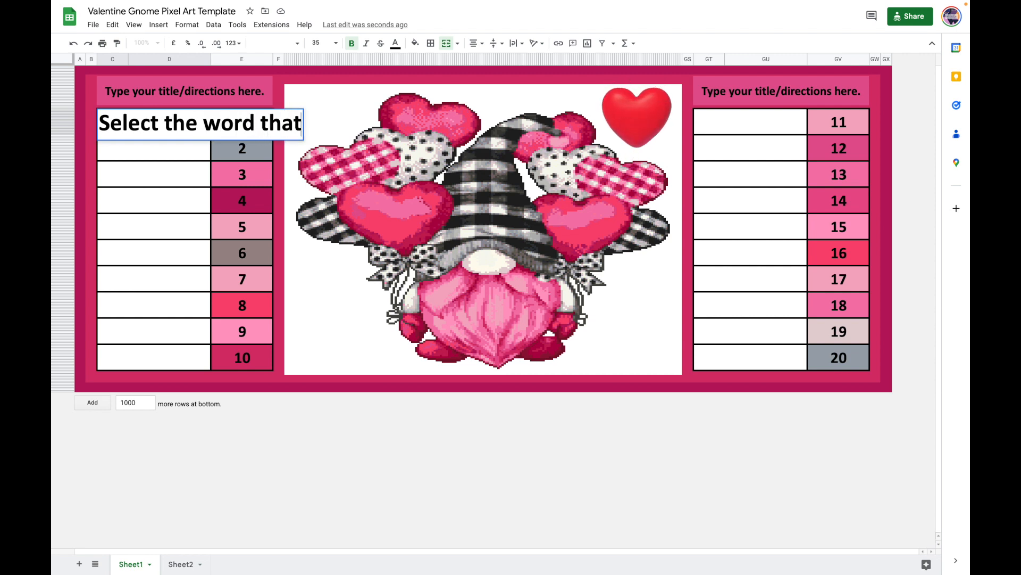
pyautogui.write(' begins with the letter a')
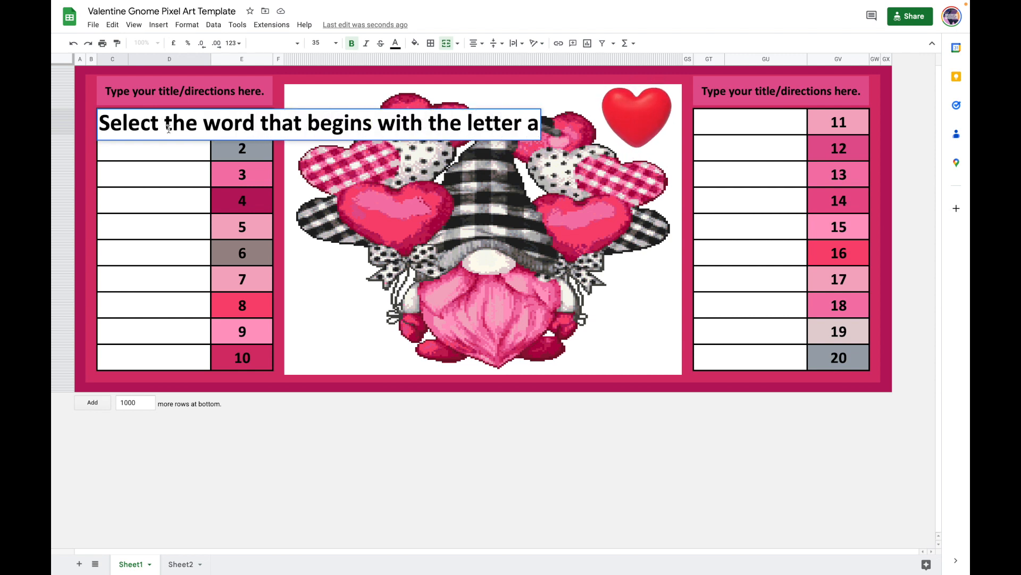
pyautogui.click(144, 154)
# Step: Set the font size of the first question's text to 12
pyautogui.click(167, 133)
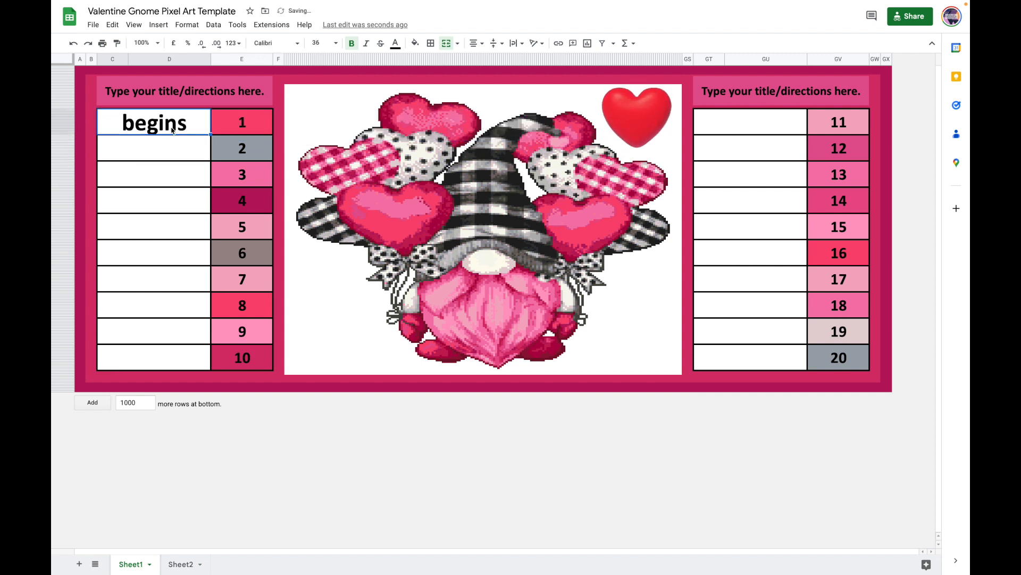
pyautogui.click(324, 43)
pyautogui.write('12')
pyautogui.press('Return')
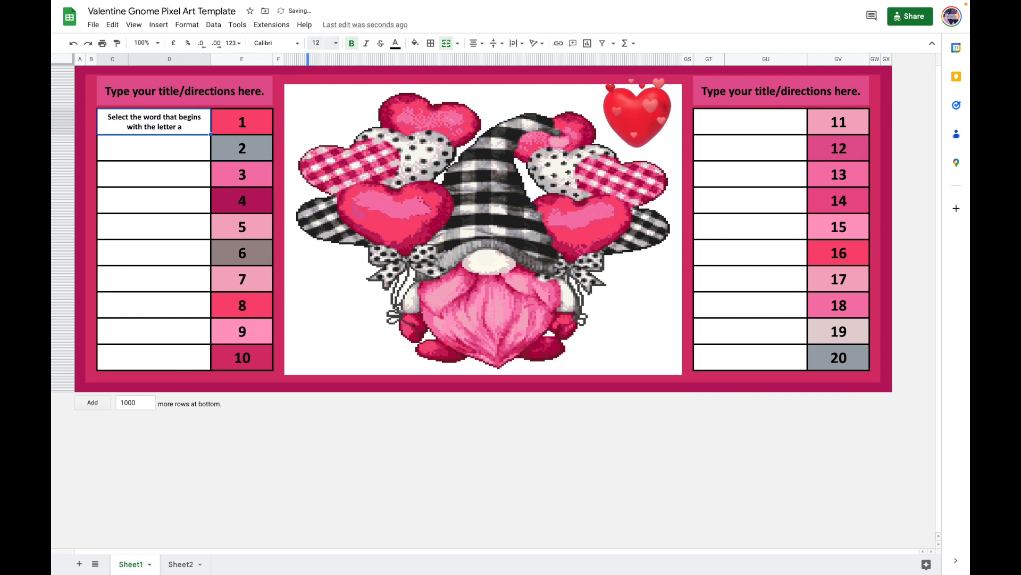
# Step: Add a data validation rule to answer cell 1 with Drop-down as the criteria
pyautogui.click(239, 127)
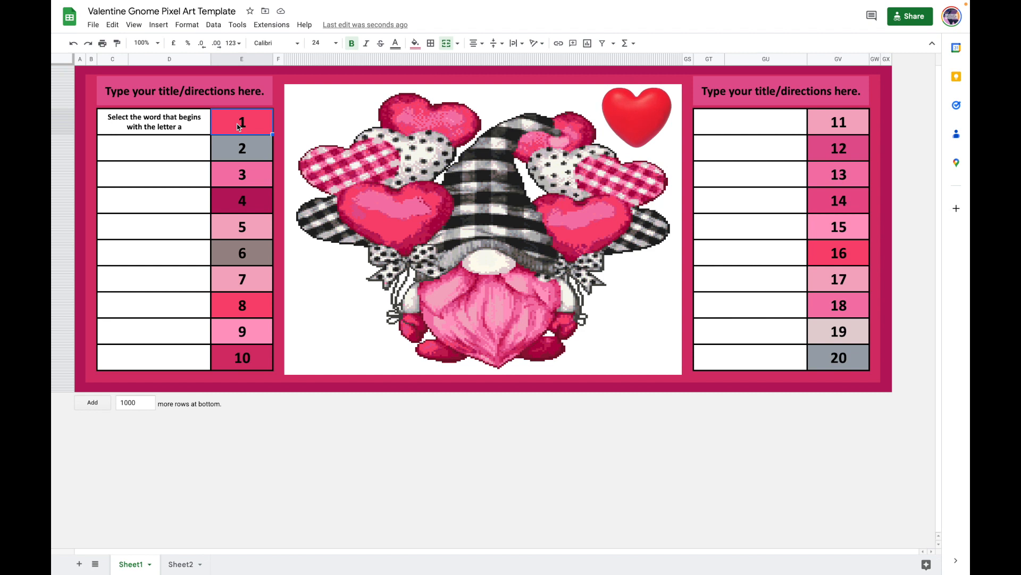
pyautogui.rightClick(238, 126)
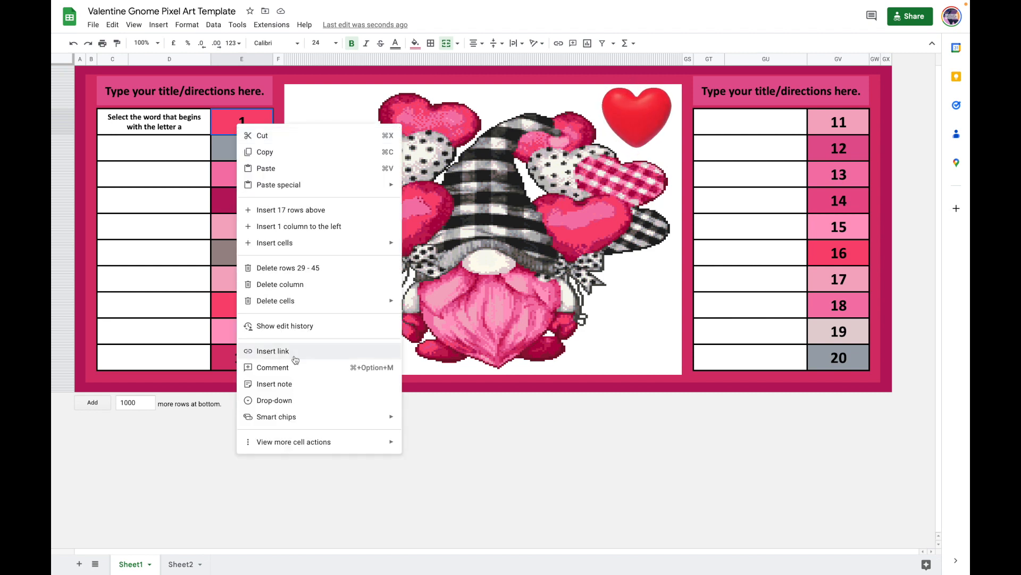
pyautogui.moveTo(296, 445)
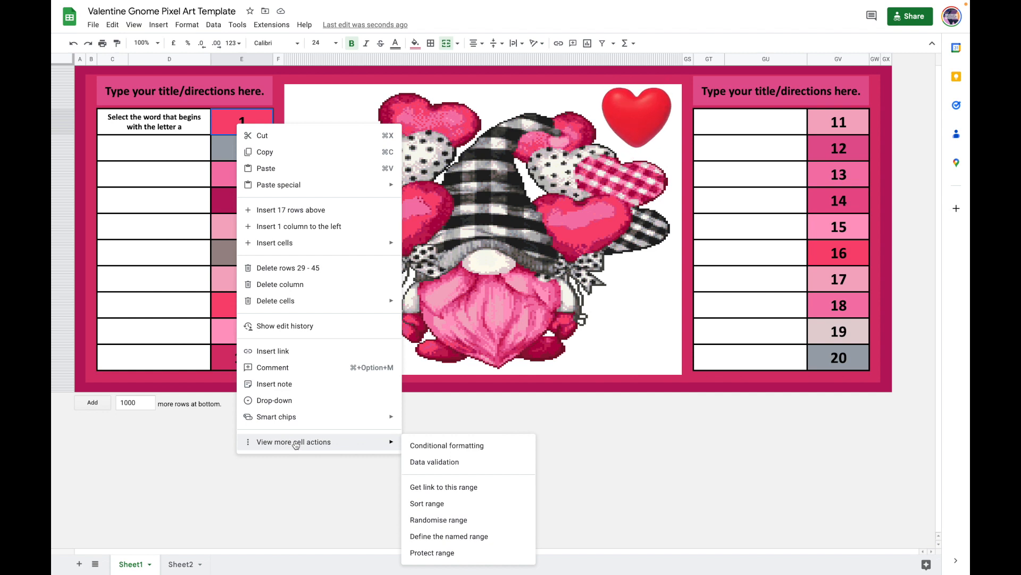
pyautogui.click(424, 462)
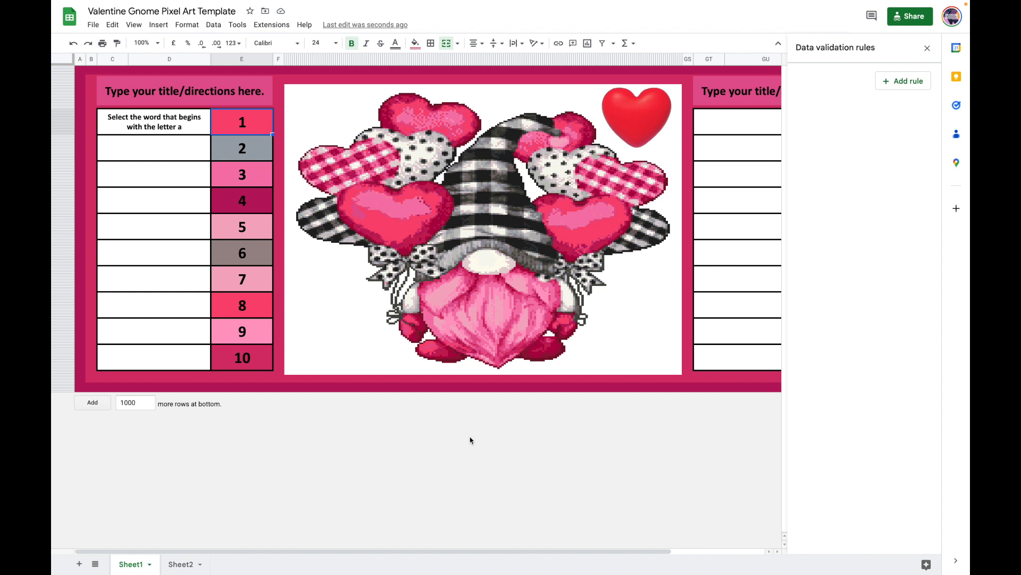
pyautogui.click(898, 84)
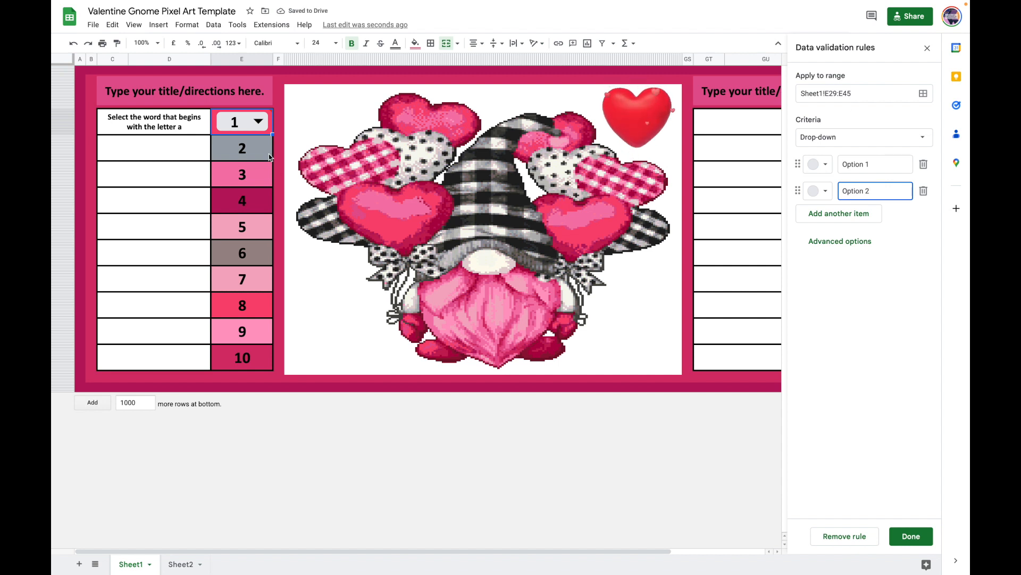
pyautogui.moveTo(264, 129)
pyautogui.click(925, 139)
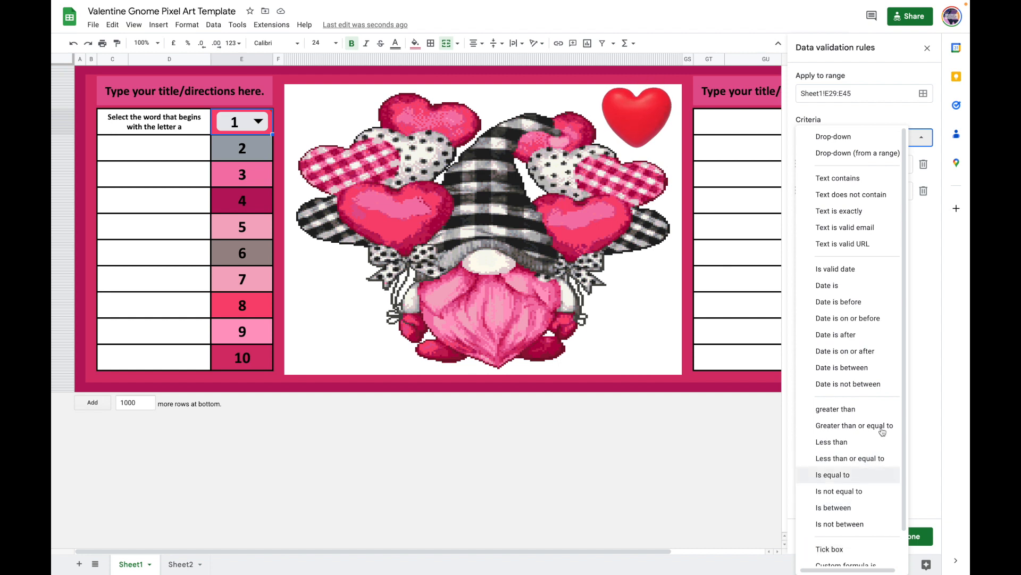
pyautogui.click(884, 141)
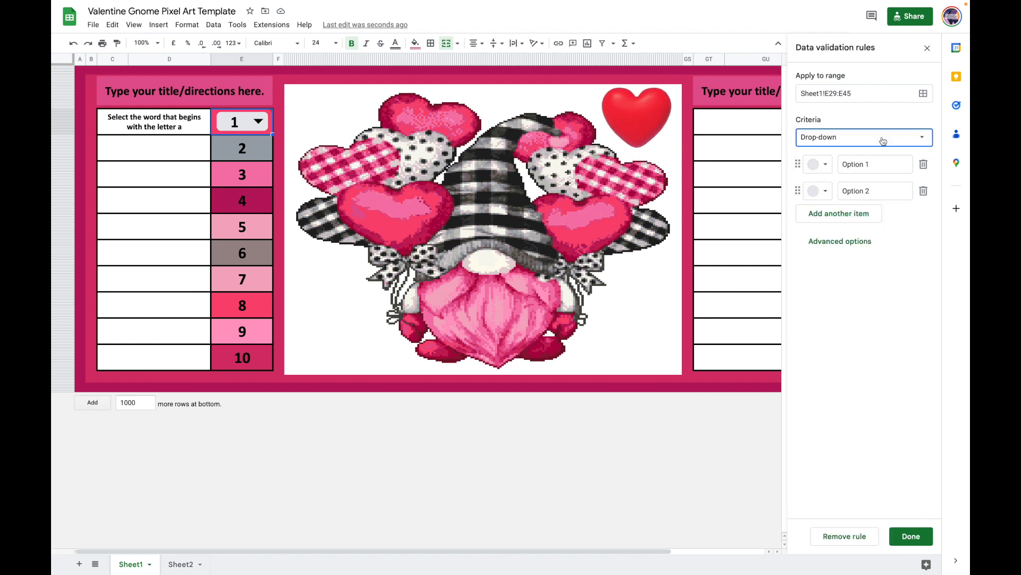
pyautogui.click(884, 141)
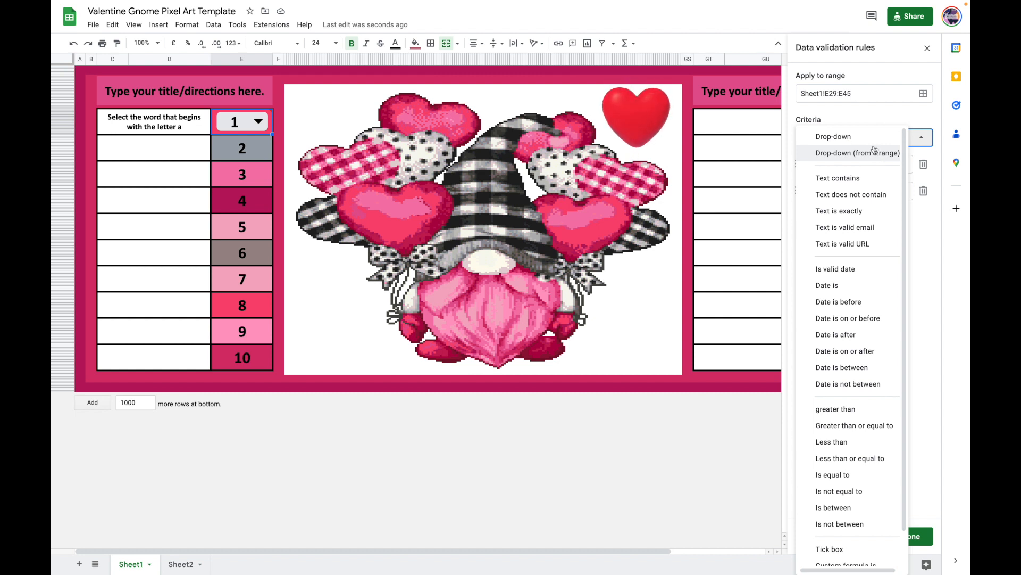
pyautogui.click(870, 138)
# Step: Define the drop-down items as bear, octopus and apple, and save the validation rule
pyautogui.click(876, 166)
pyautogui.moveTo(876, 167); pyautogui.dragTo(841, 165)
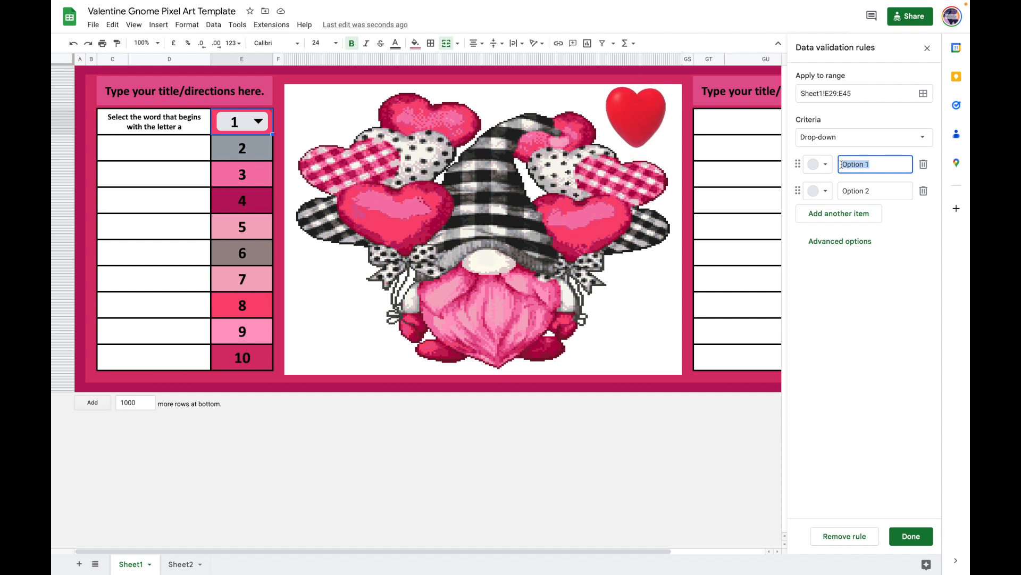
pyautogui.write('bear')
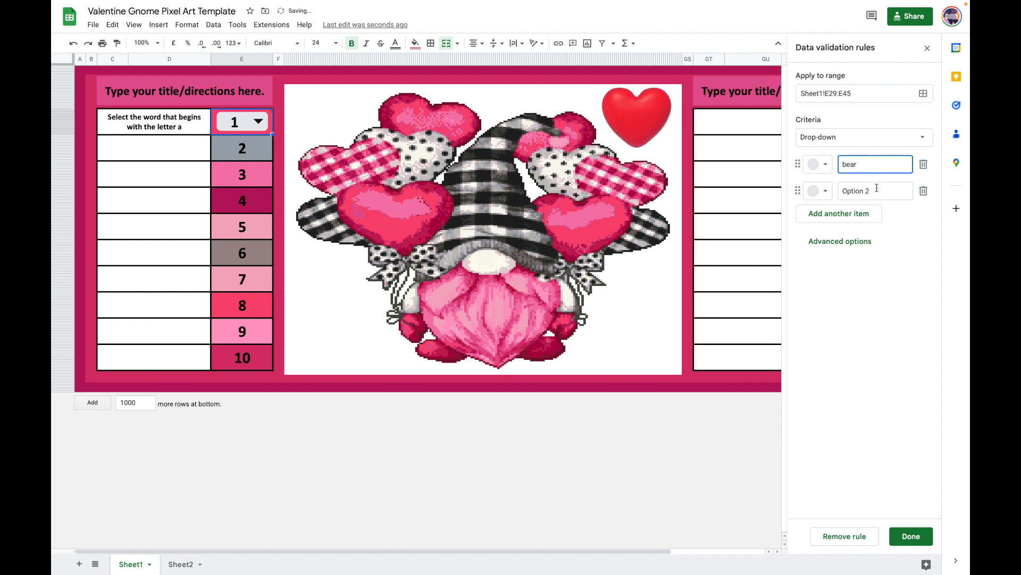
pyautogui.moveTo(877, 191); pyautogui.dragTo(841, 190)
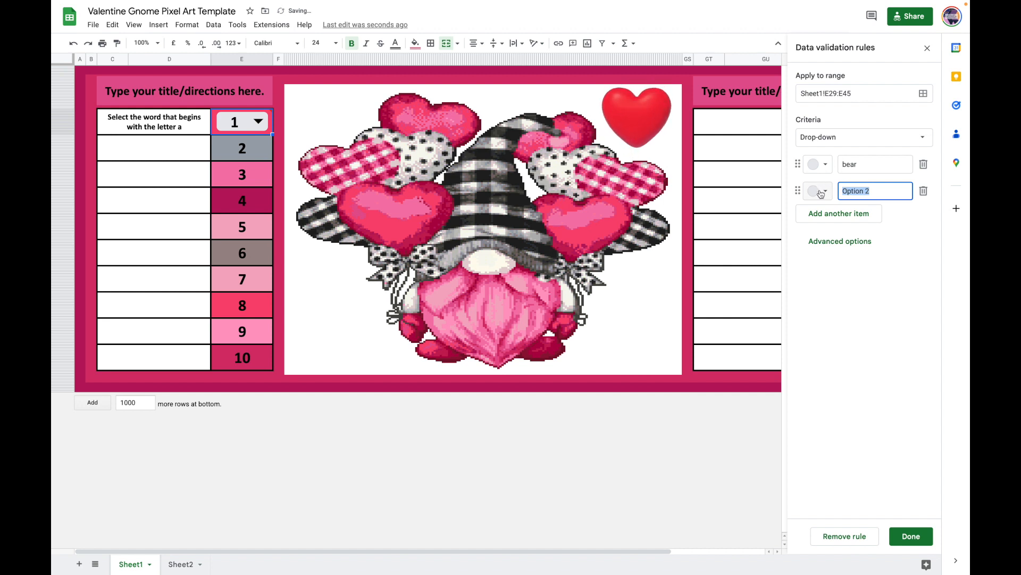
pyautogui.write('octopus')
pyautogui.click(834, 228)
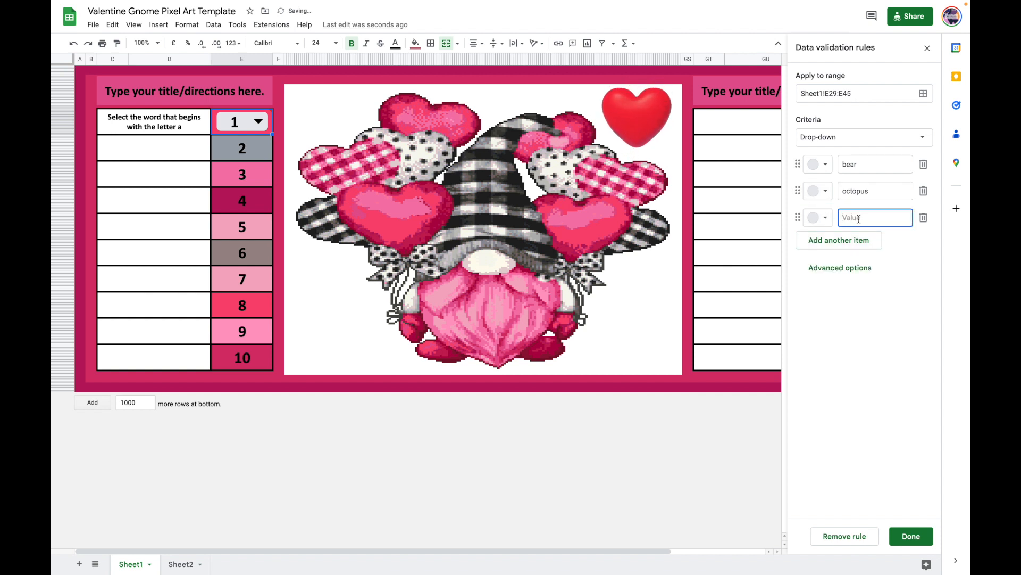
pyautogui.write('apple')
pyautogui.click(900, 352)
pyautogui.click(928, 534)
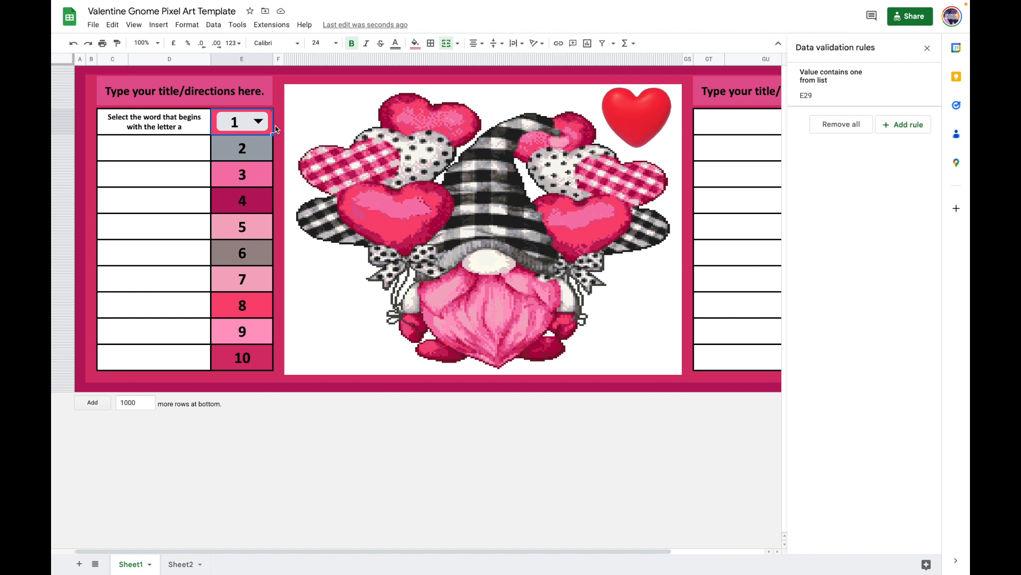
# Step: Choose apple from the first answer's drop-down and set the font size of all of column E to 12
pyautogui.click(258, 123)
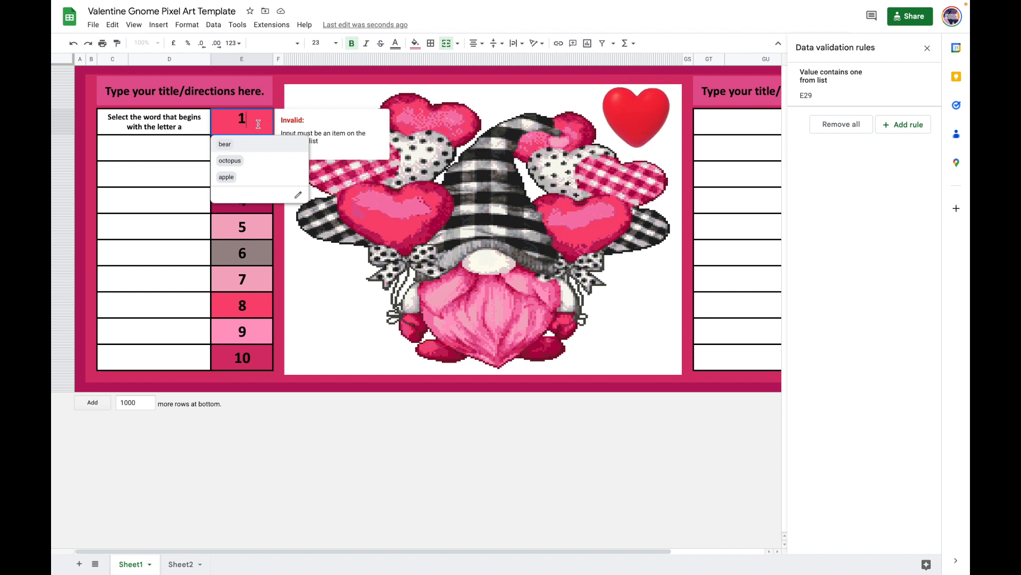
pyautogui.click(238, 183)
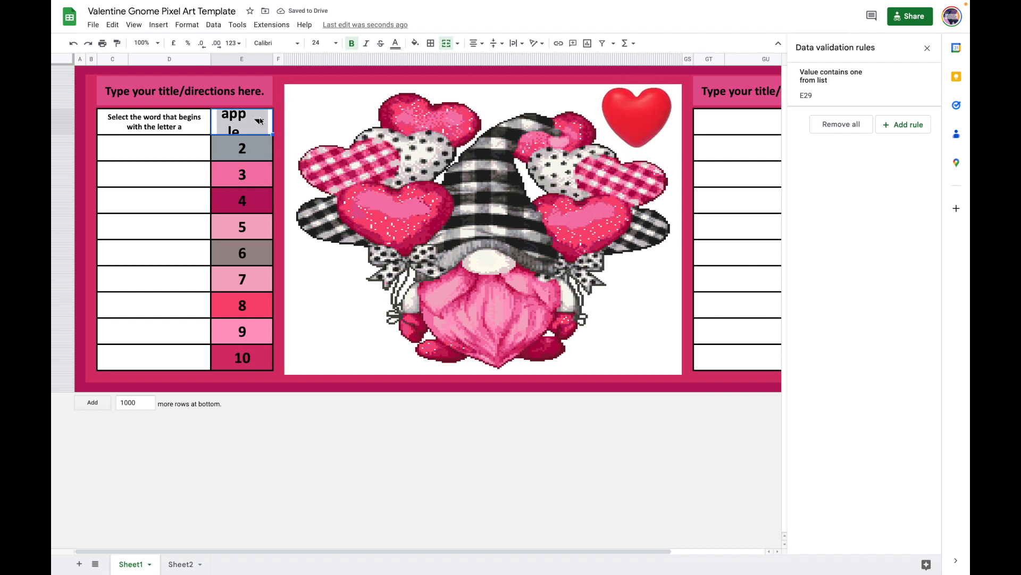
pyautogui.click(246, 58)
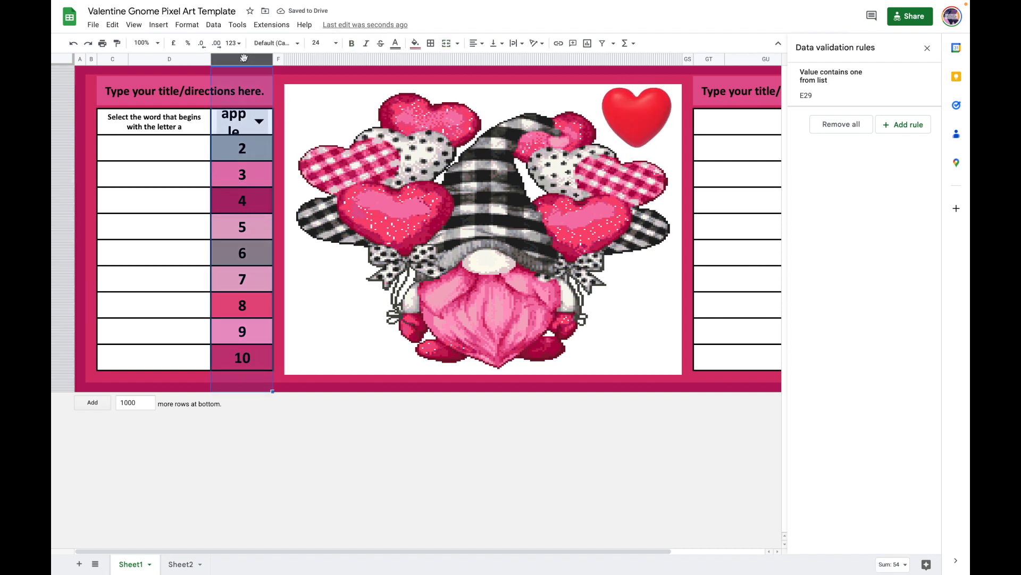
pyautogui.click(325, 43)
pyautogui.write('20')
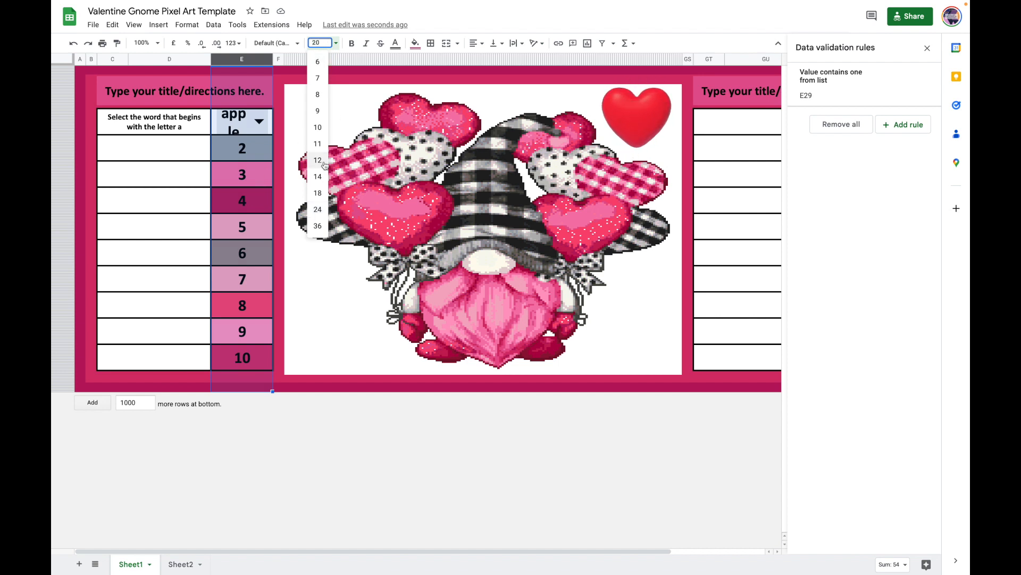
pyautogui.press('Return')
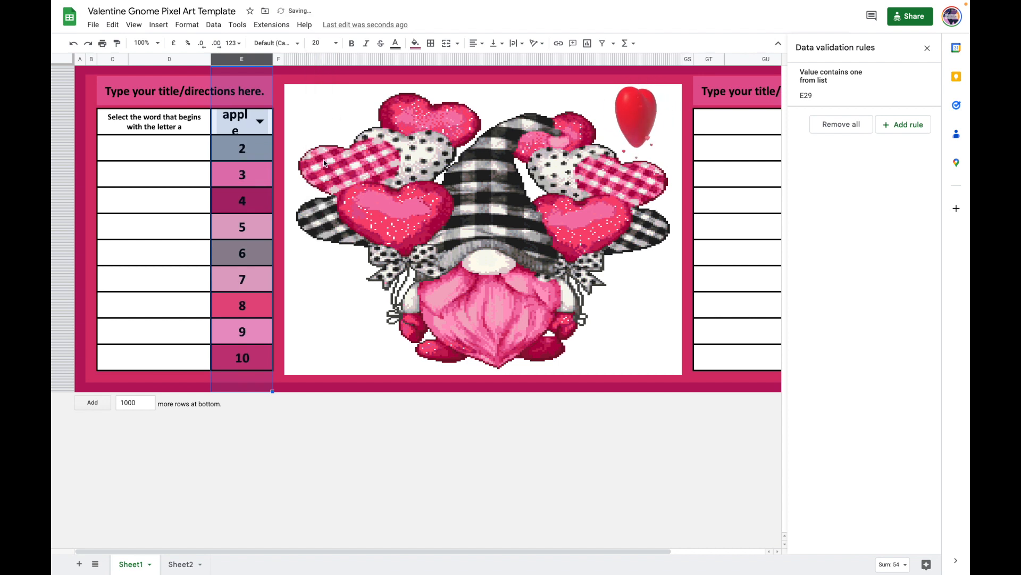
pyautogui.click(335, 43)
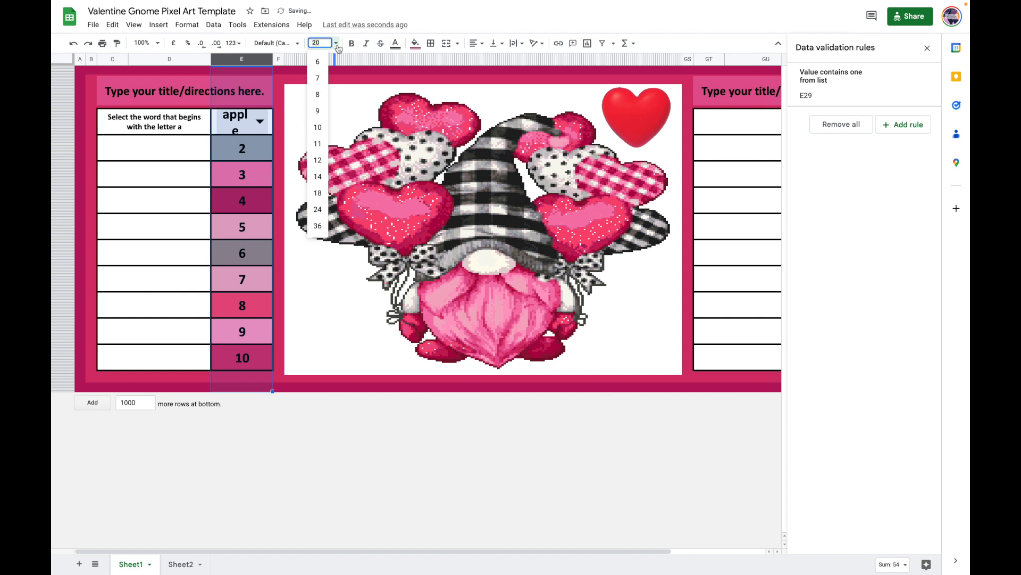
pyautogui.click(317, 161)
pyautogui.click(134, 198)
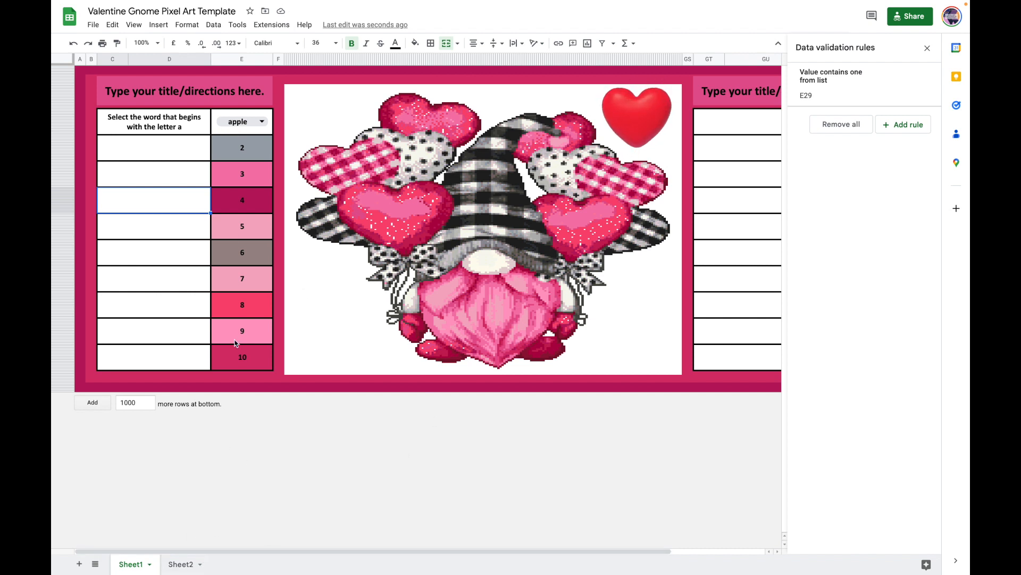
# Step: On Sheet2, replace the answer key value 1 in cell B50 with "apple"
pyautogui.click(179, 563)
pyautogui.scroll(-5, 260, 378)
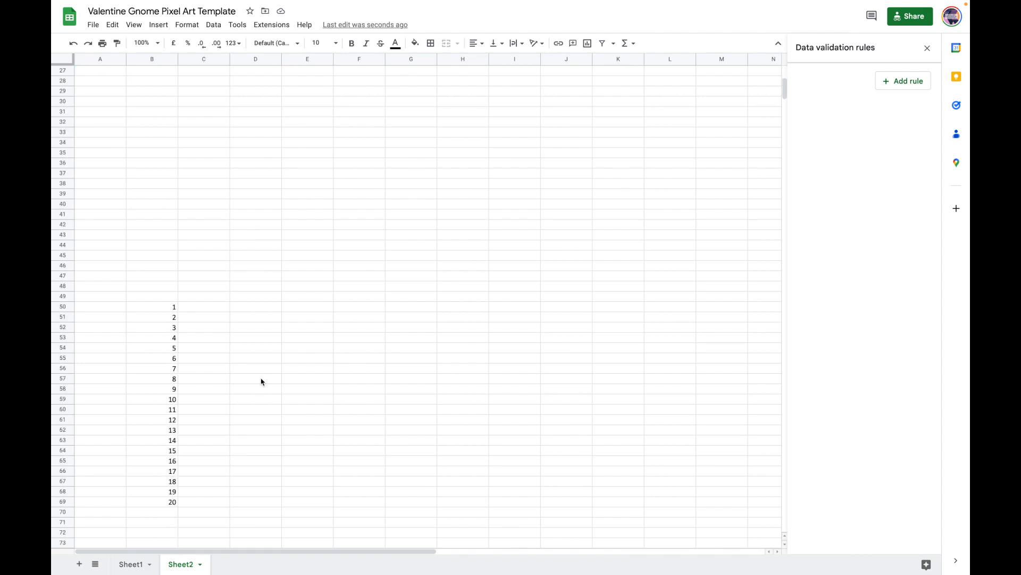
pyautogui.click(165, 311)
pyautogui.write('apple')
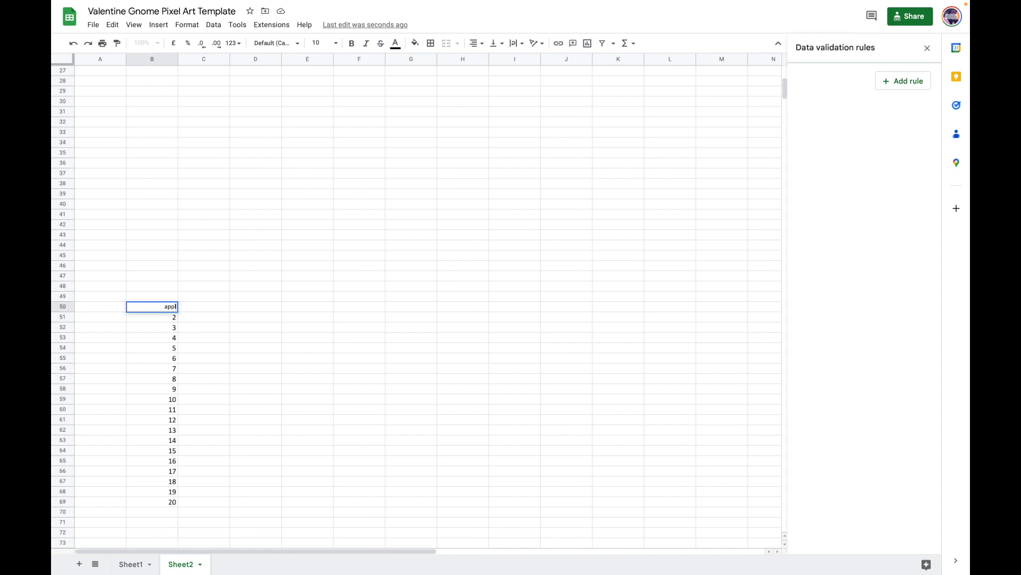
pyautogui.click(233, 367)
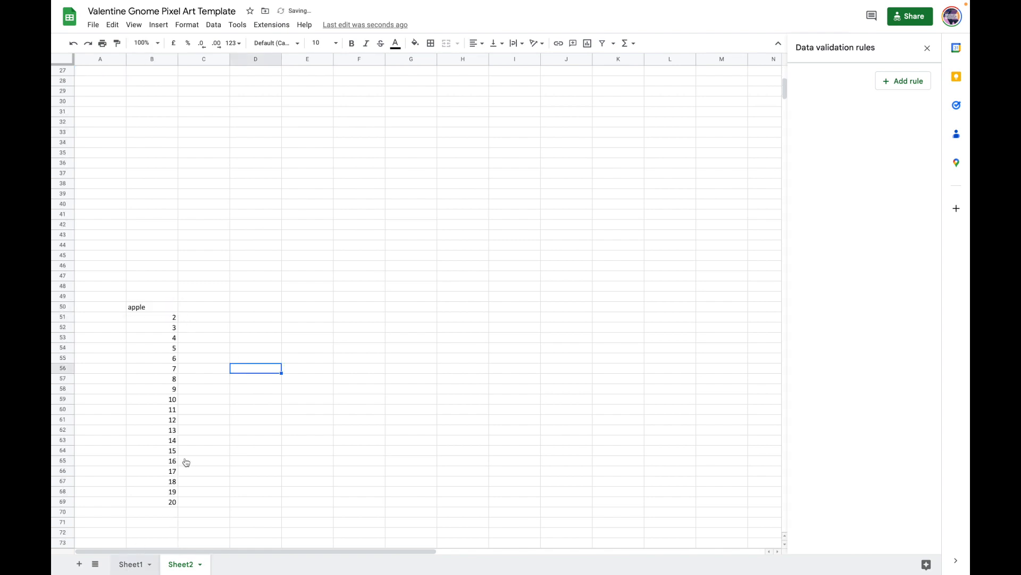
# Step: Back on Sheet1, test the first answer's drop-down by choosing bear, octopus and finally apple
pyautogui.click(143, 562)
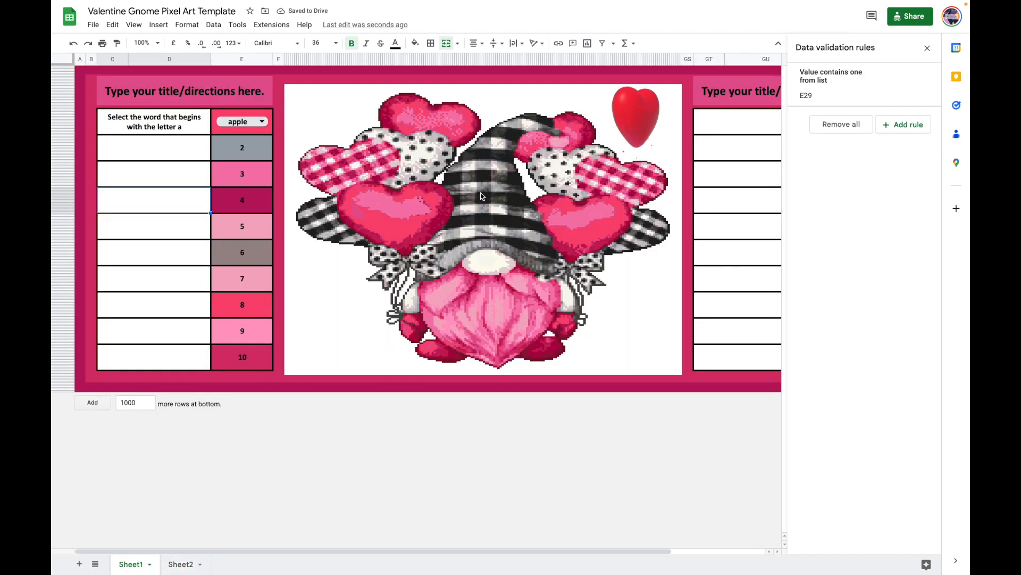
pyautogui.doubleClick(258, 118)
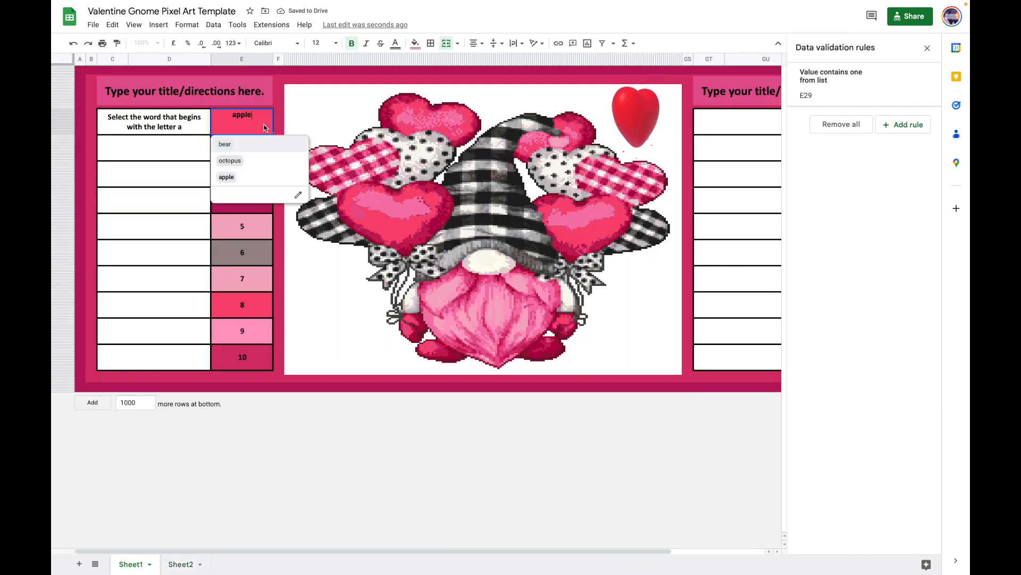
pyautogui.click(255, 152)
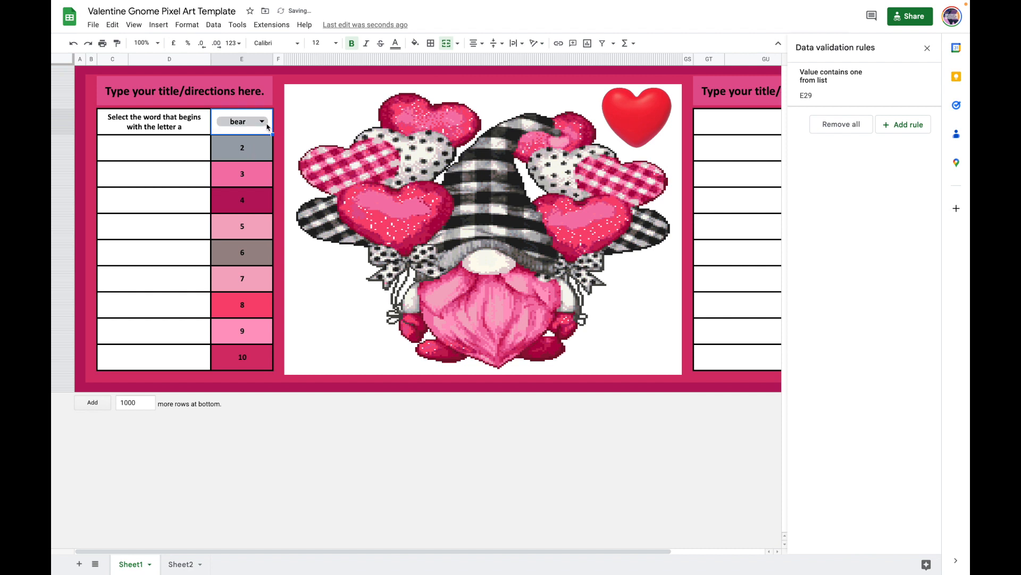
pyautogui.doubleClick(263, 125)
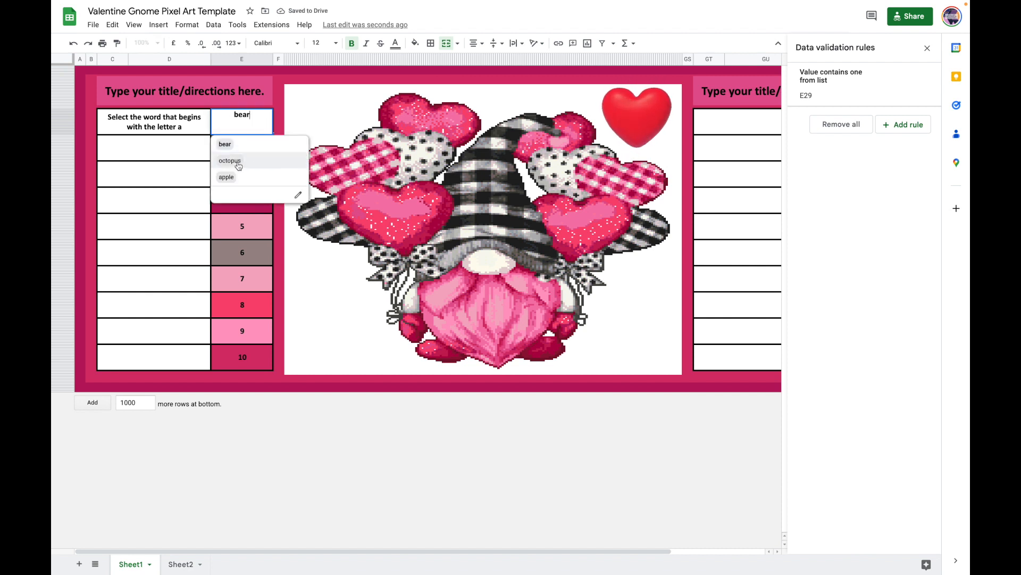
pyautogui.click(259, 161)
pyautogui.click(268, 126)
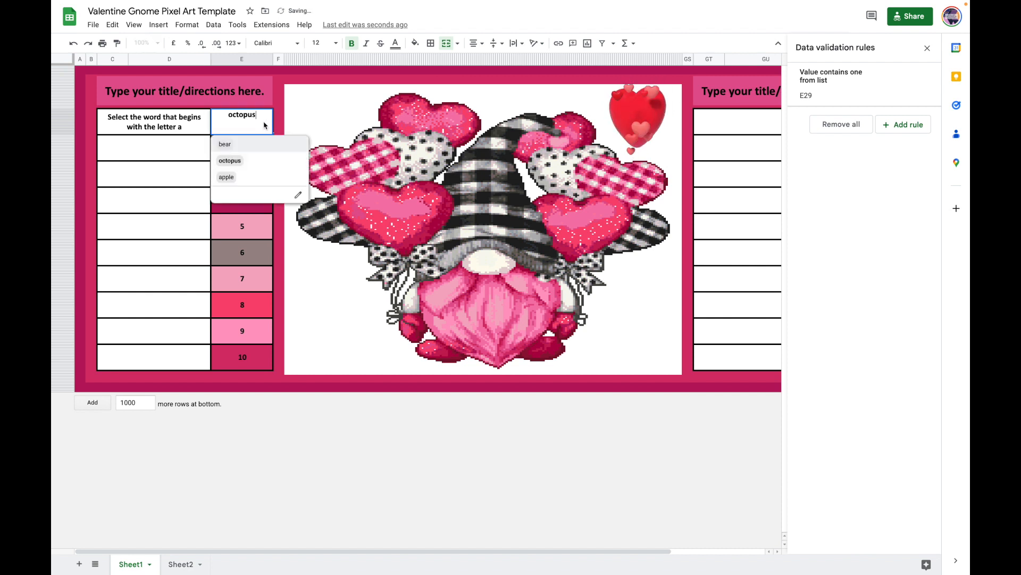
pyautogui.click(231, 181)
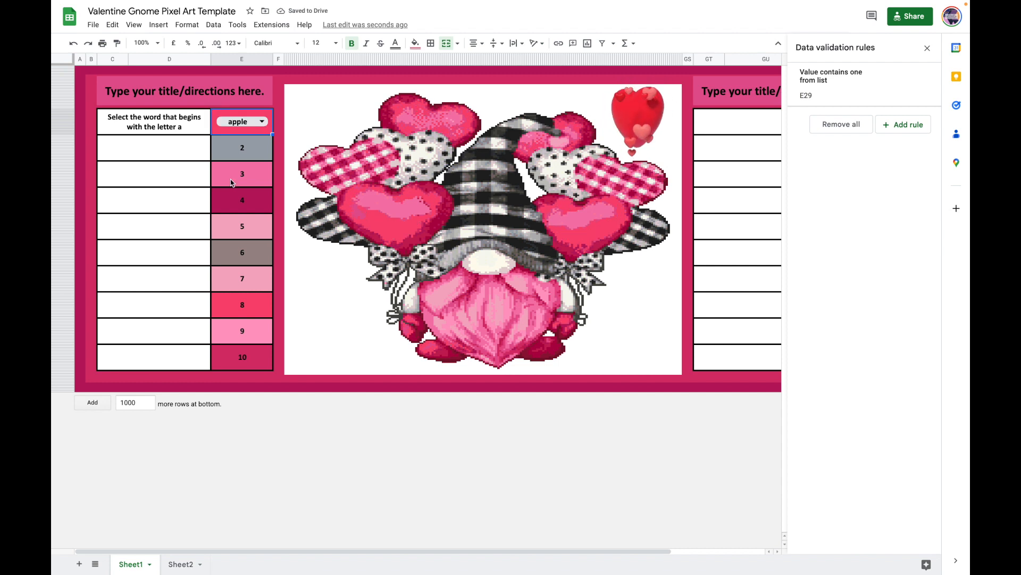
pyautogui.click(265, 156)
pyautogui.rightClick(264, 156)
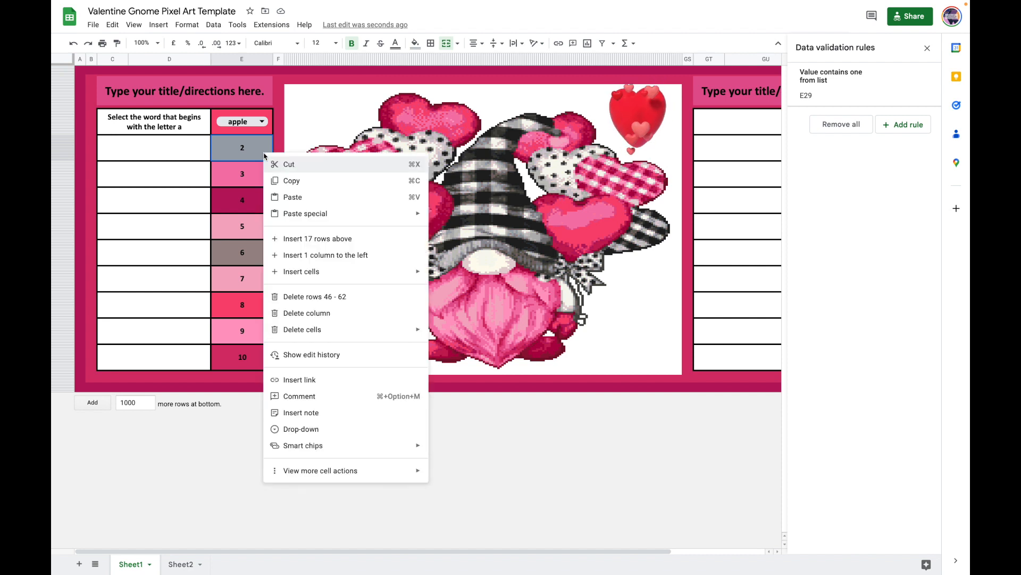
pyautogui.moveTo(316, 469)
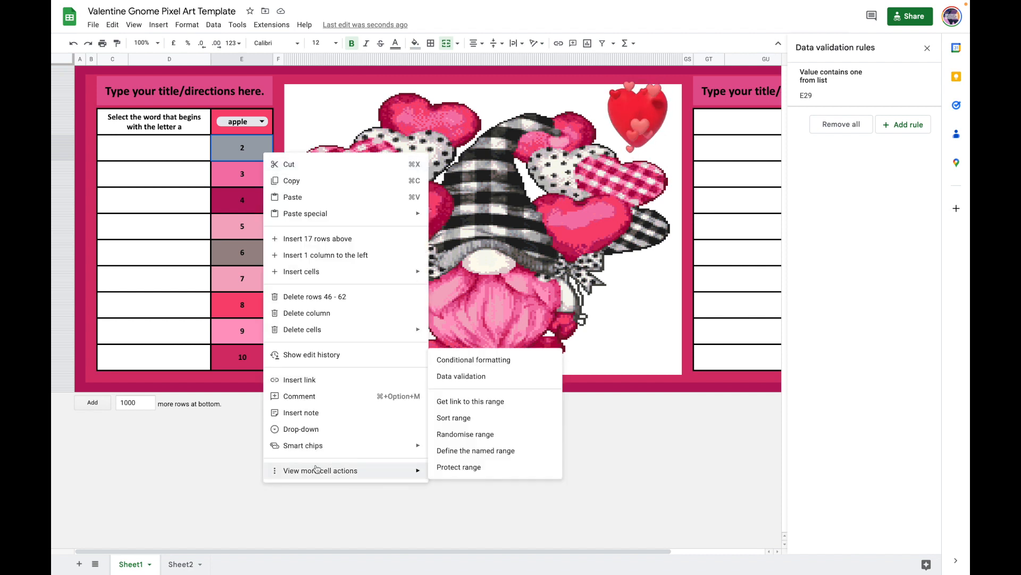
pyautogui.click(484, 375)
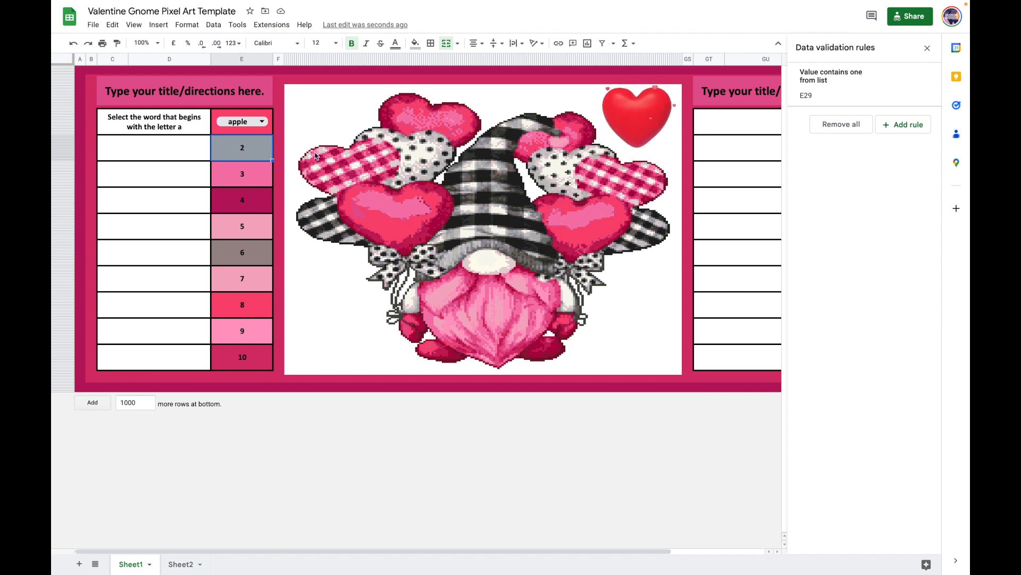
pyautogui.click(254, 179)
pyautogui.click(261, 152)
pyautogui.click(927, 48)
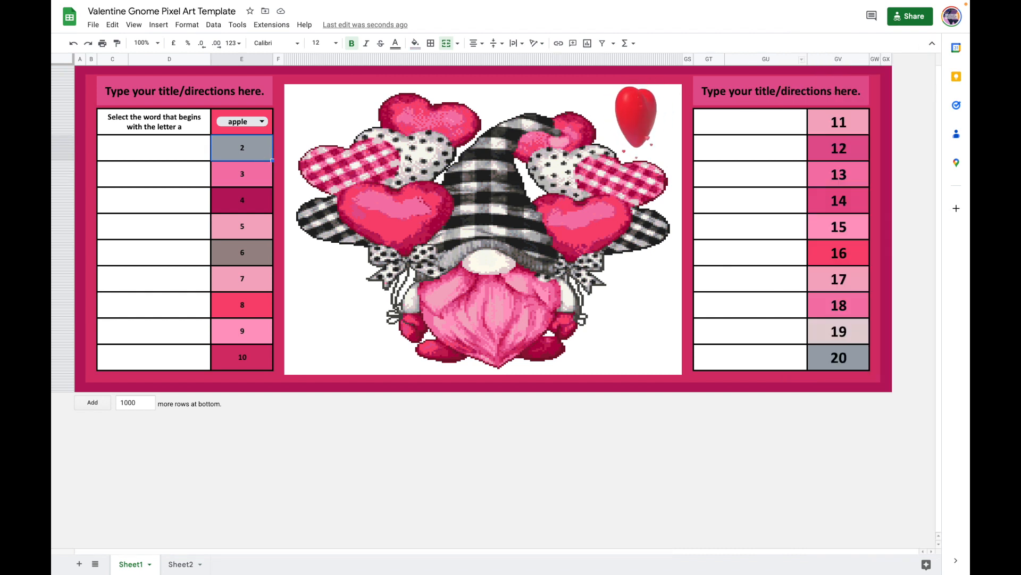
# Step: Turn the second answer cell (E46:E62) into a drop-down with the items apple, monkey and gnome
pyautogui.rightClick(248, 155)
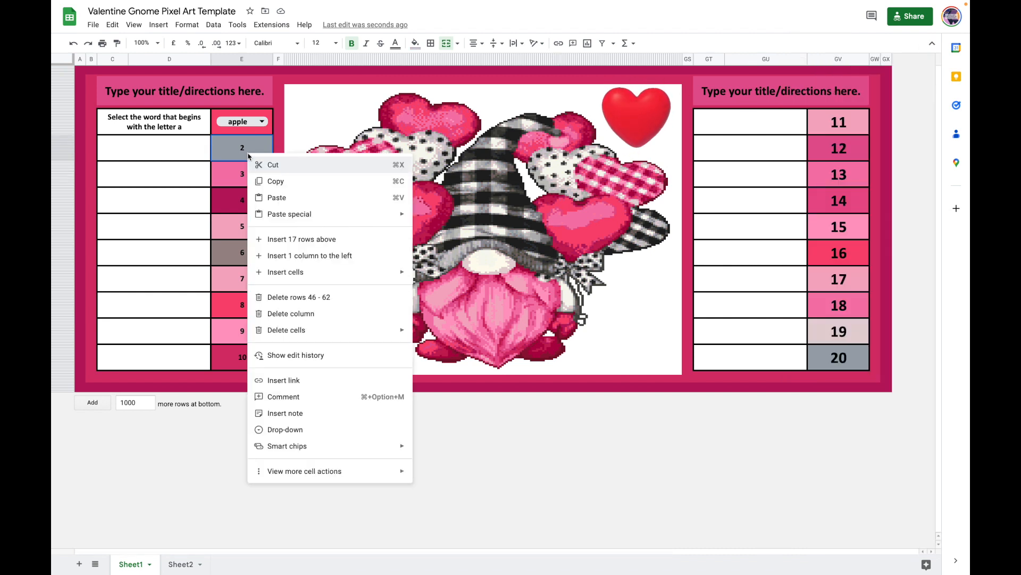
pyautogui.click(308, 431)
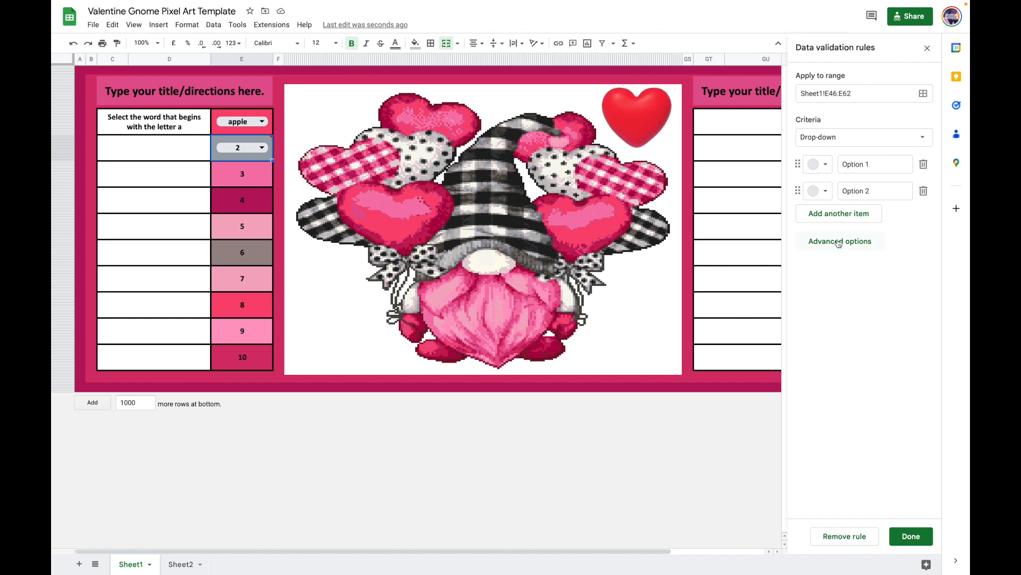
pyautogui.moveTo(873, 163); pyautogui.dragTo(822, 167)
pyautogui.write('apple')
pyautogui.moveTo(886, 185); pyautogui.dragTo(809, 193)
pyautogui.write('moneky')
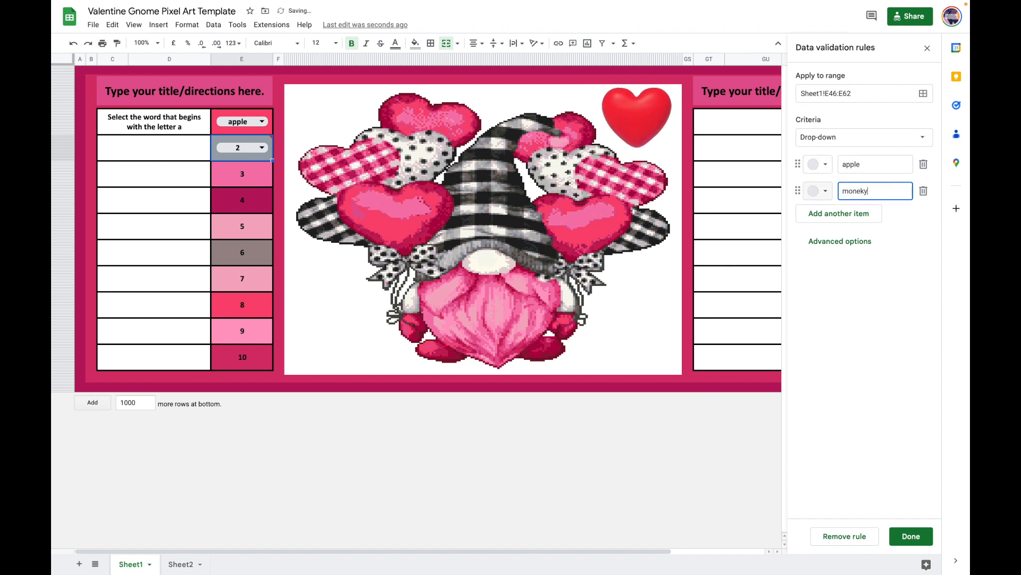
pyautogui.press('BackSpace')
pyautogui.press('BackSpace')
pyautogui.press('BackSpace')
pyautogui.write('key')
pyautogui.click(833, 215)
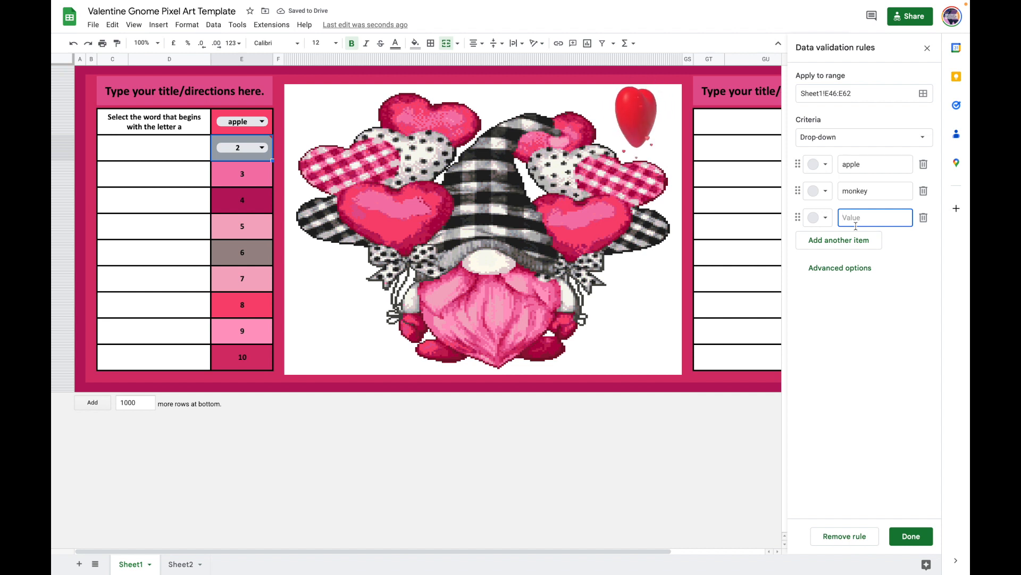
pyautogui.write('gnome')
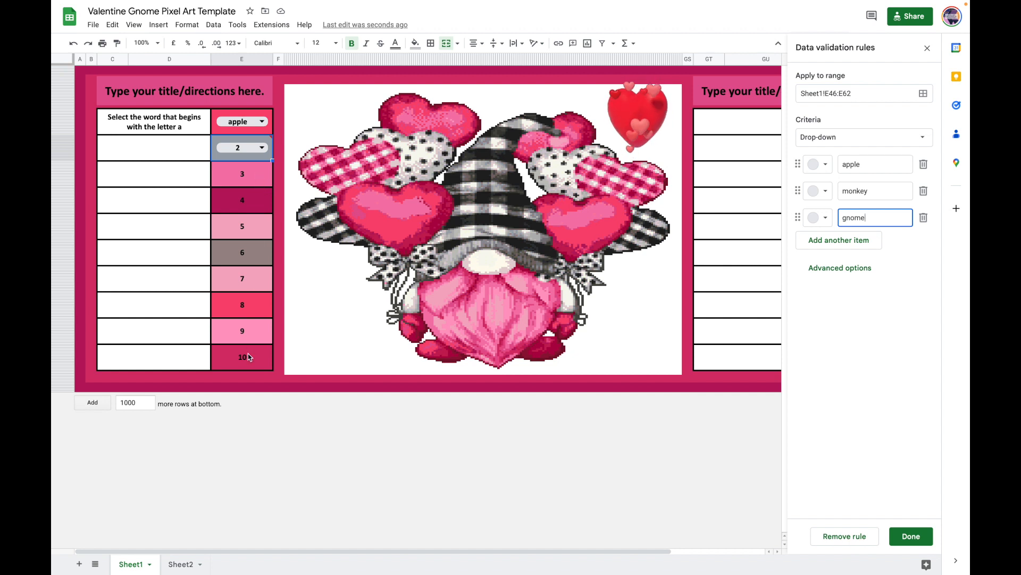
# Step: Extend the drop-down rule to the additional ranges E63:E79, E131:E147, E165:E198 and C80:D96
pyautogui.click(923, 94)
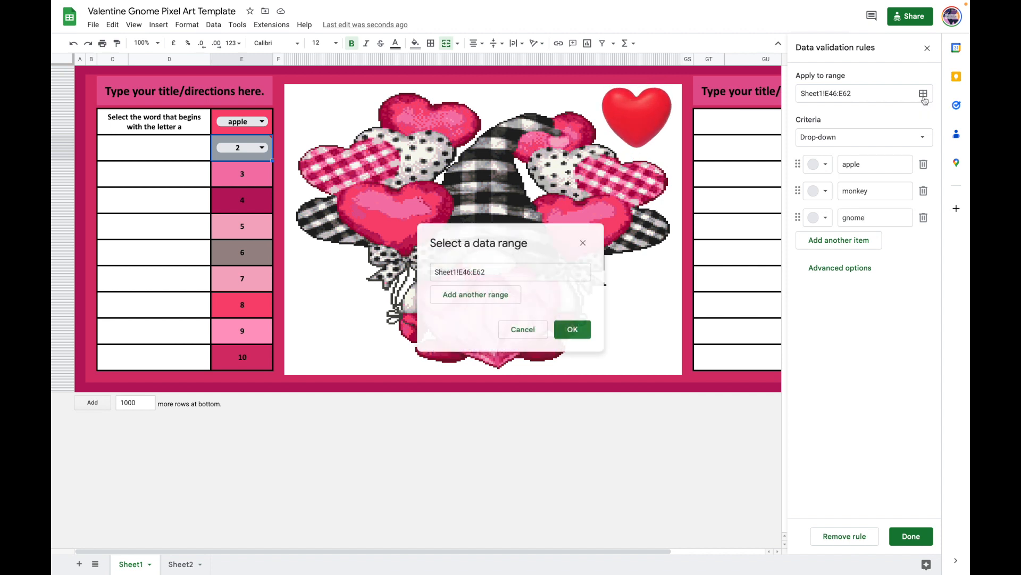
pyautogui.click(506, 300)
pyautogui.click(260, 184)
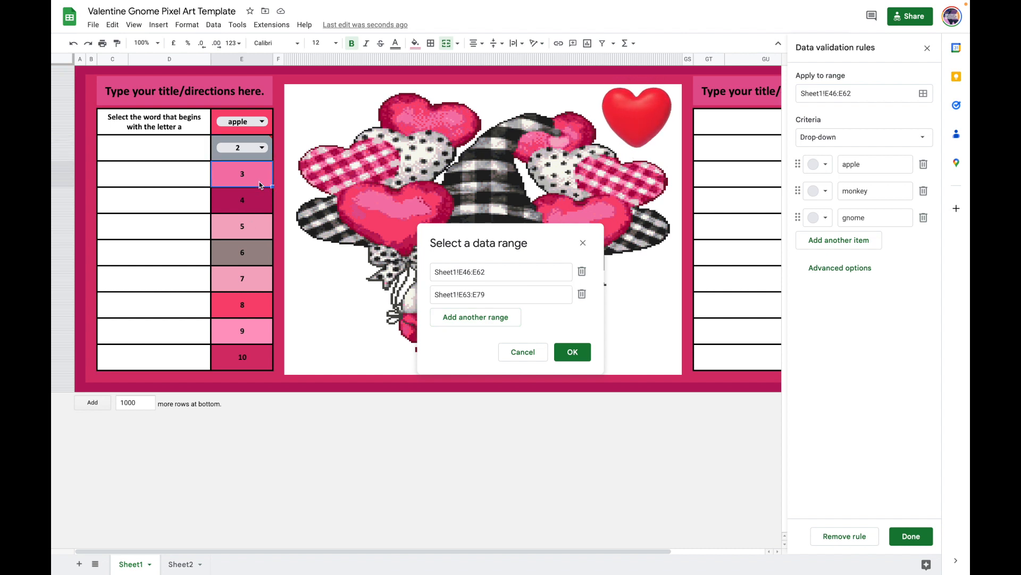
pyautogui.keyDown('ctrl'); pyautogui.click(253, 286); pyautogui.keyUp('ctrl')
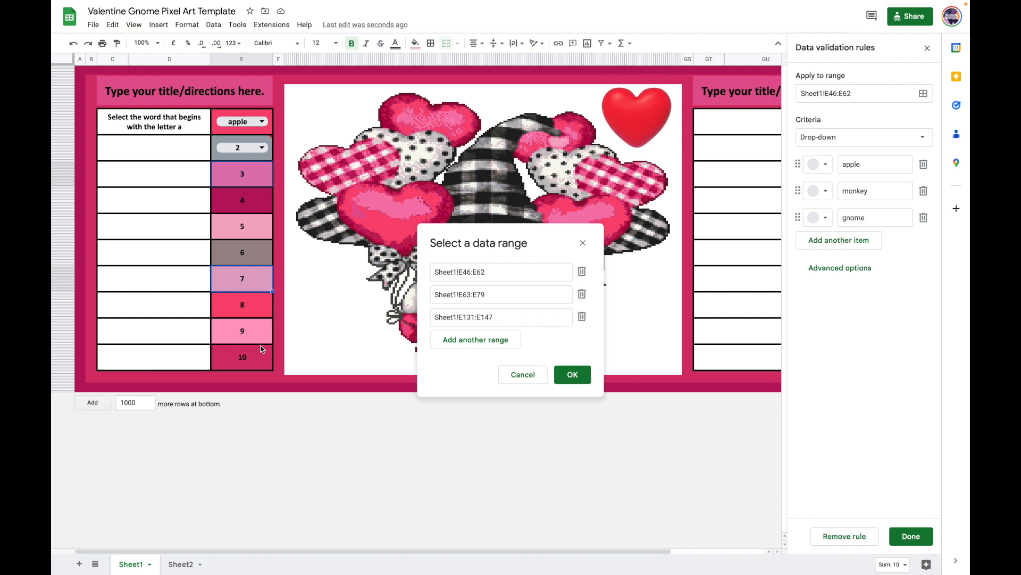
pyautogui.moveTo(261, 346); pyautogui.dragTo(263, 357)
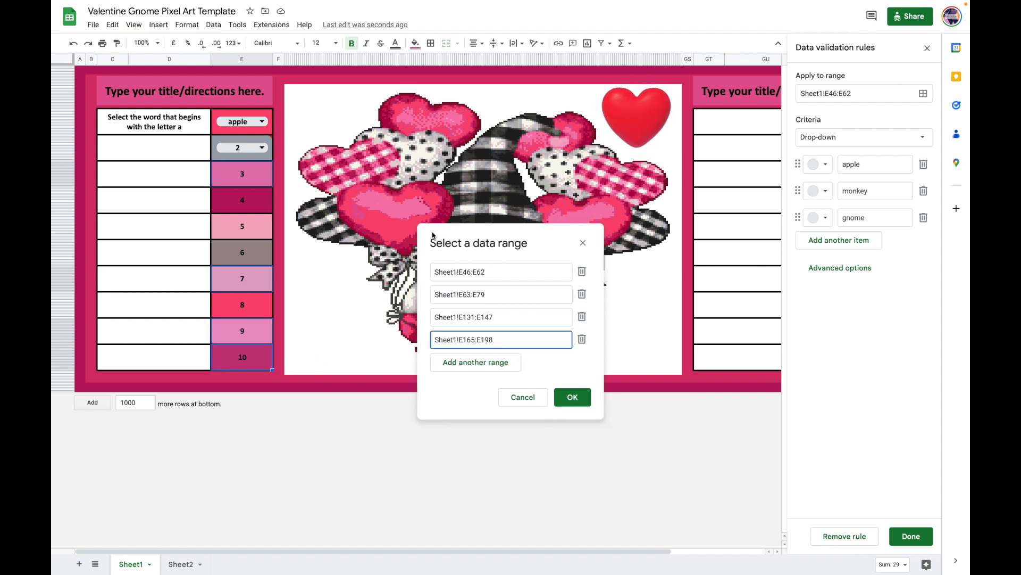
pyautogui.click(155, 205)
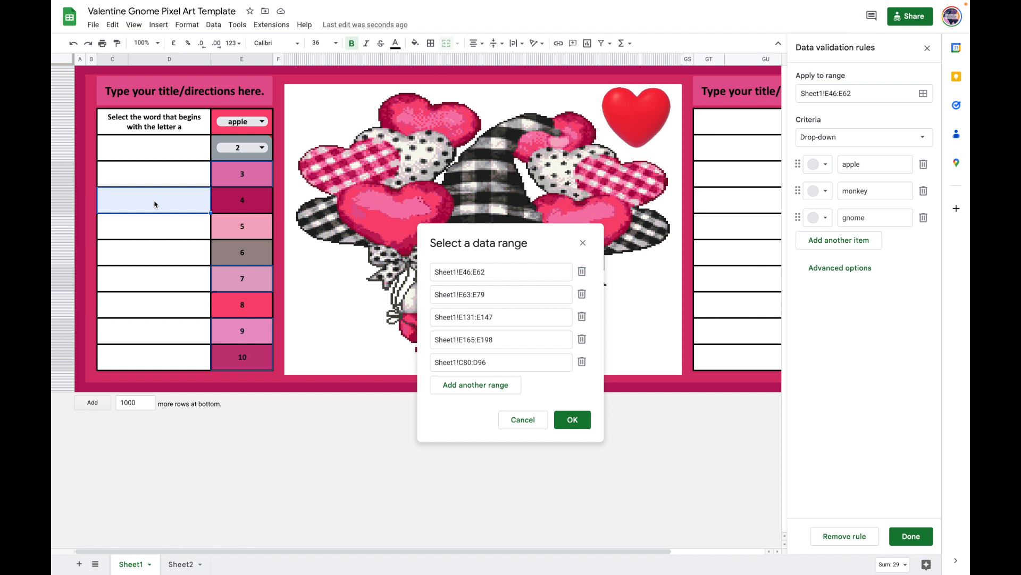
pyautogui.click(572, 424)
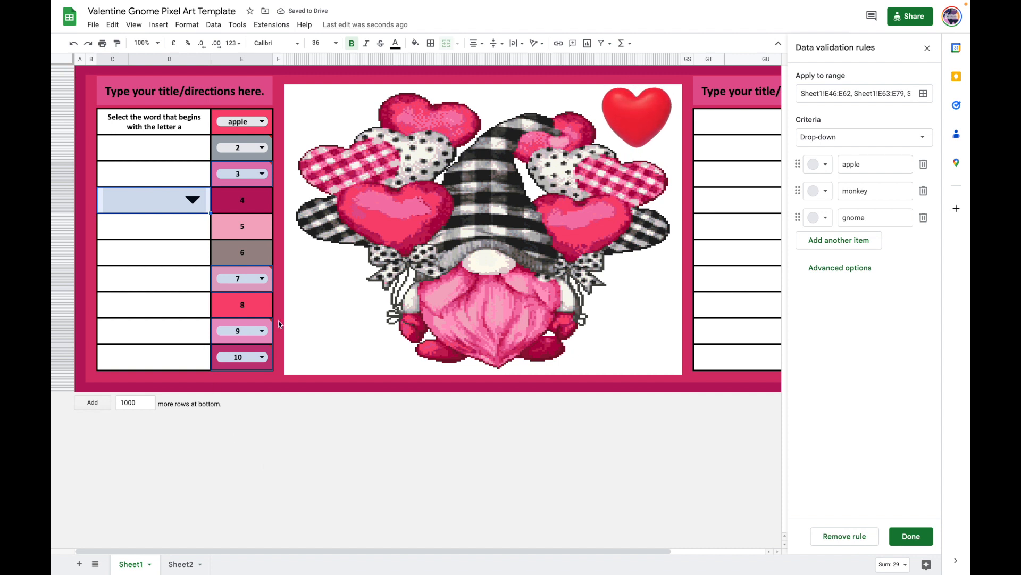
# Step: Choose monkey in the second answer, gnome in the third answer, and monkey in the fourth question cell
pyautogui.click(273, 270)
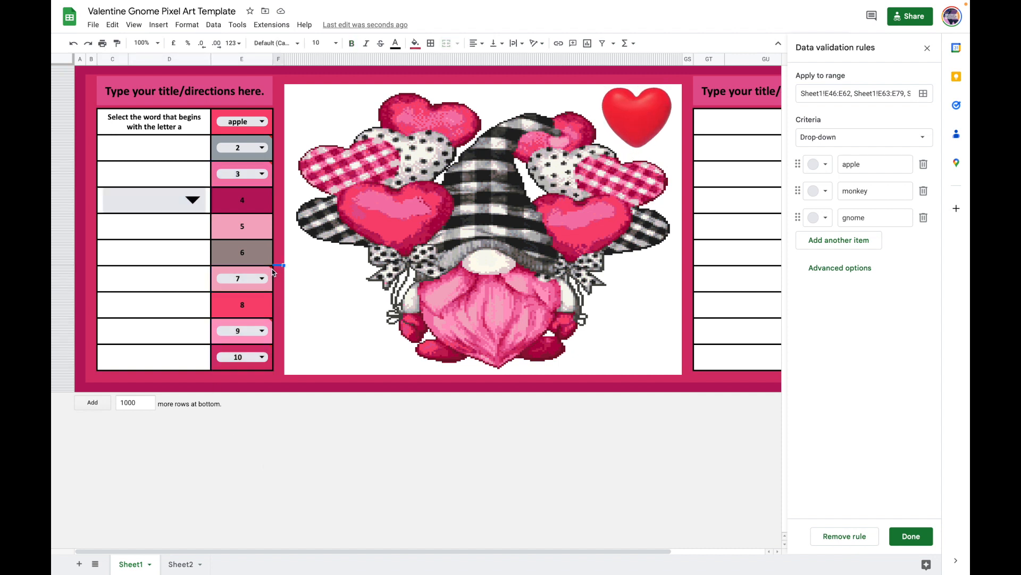
pyautogui.click(260, 148)
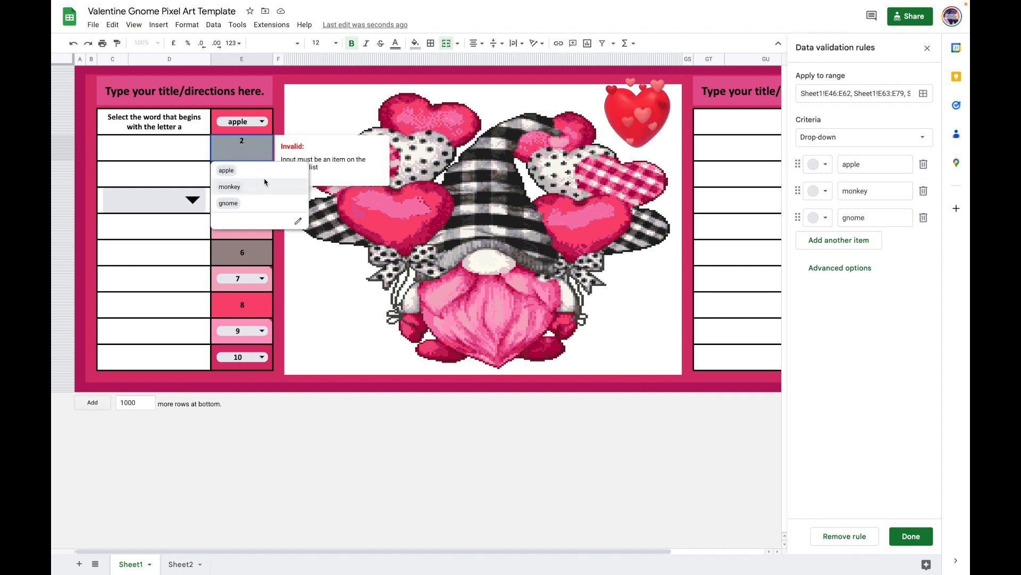
pyautogui.click(258, 186)
pyautogui.click(263, 175)
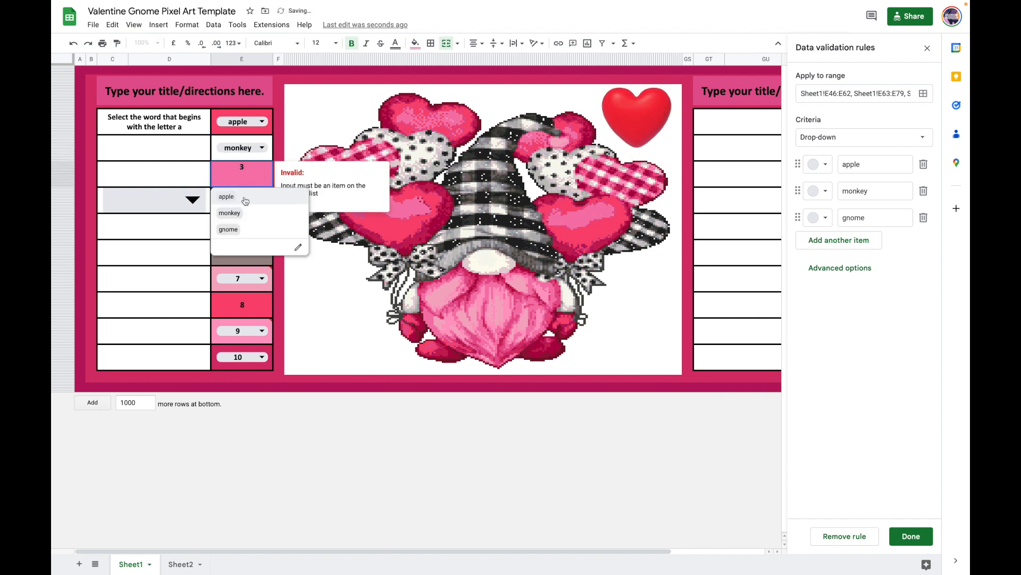
pyautogui.press('Return')
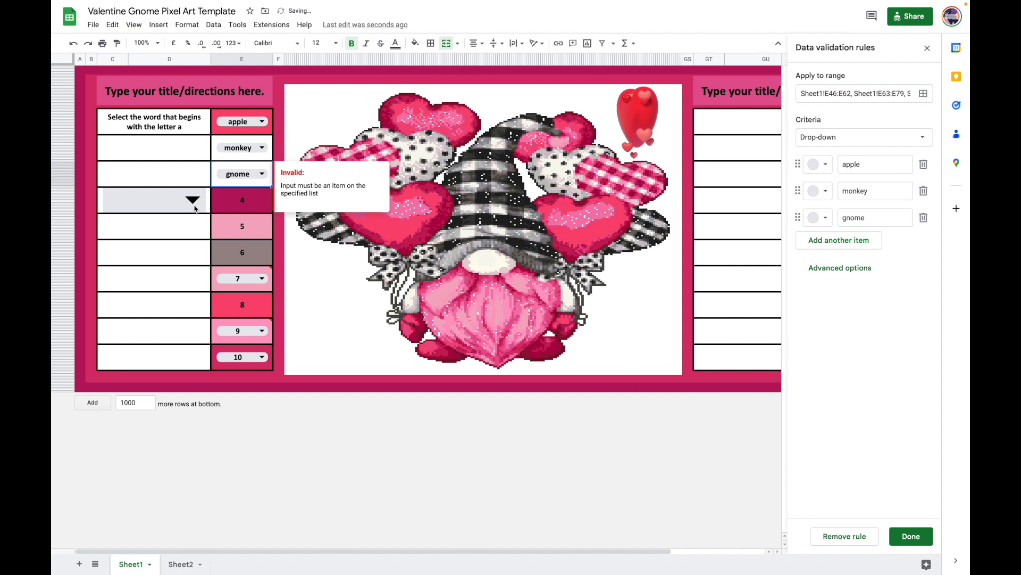
pyautogui.click(194, 201)
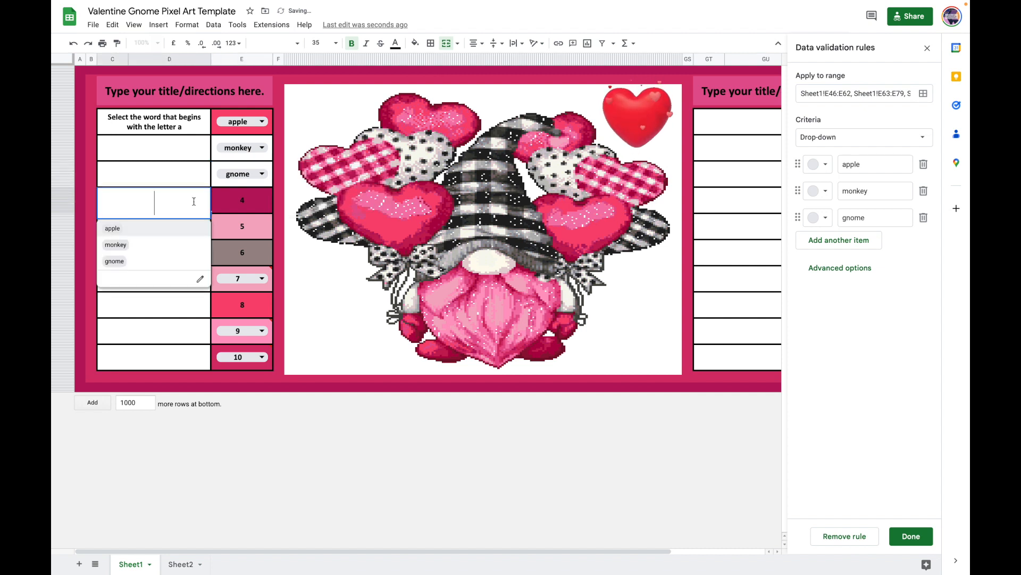
pyautogui.click(139, 248)
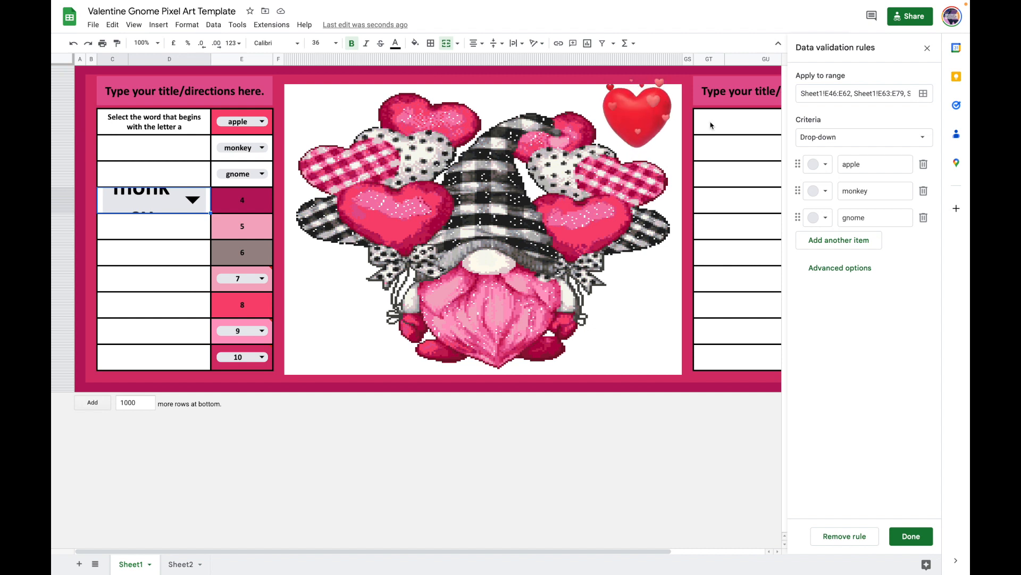
# Step: Colour the drop-down items light red for apple, light yellow for monkey and dark green for gnome
pyautogui.click(828, 166)
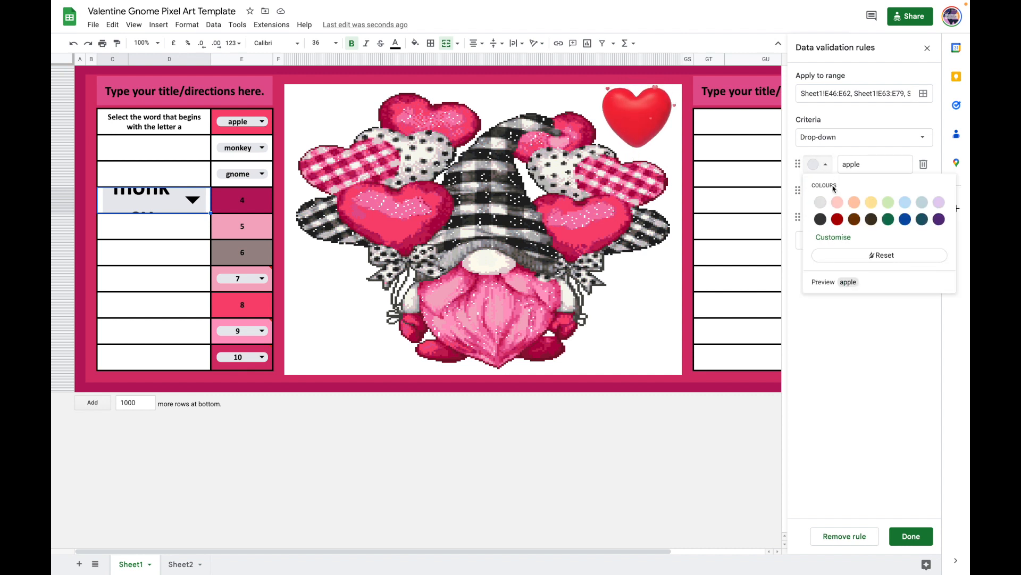
pyautogui.click(837, 203)
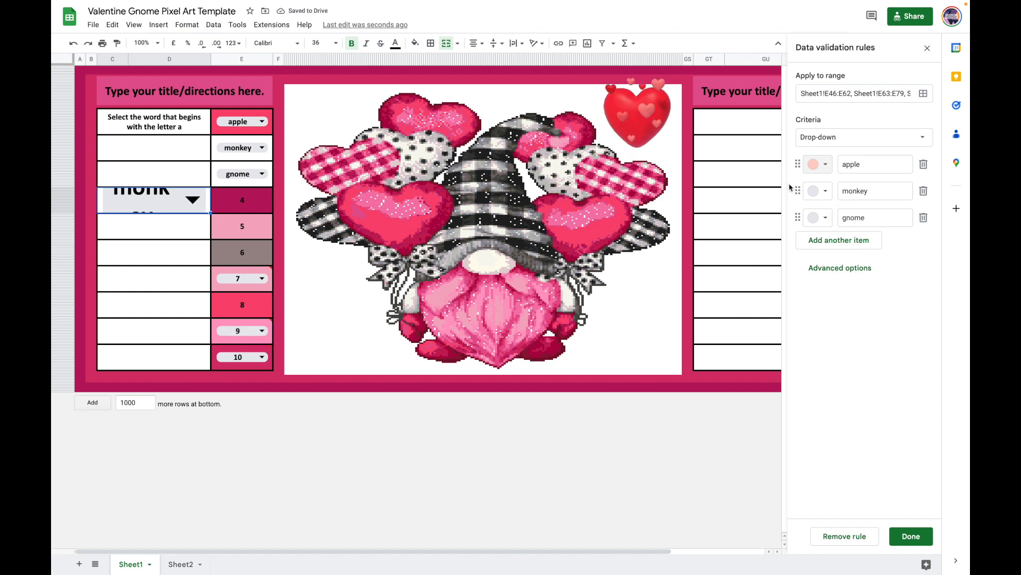
pyautogui.click(818, 191)
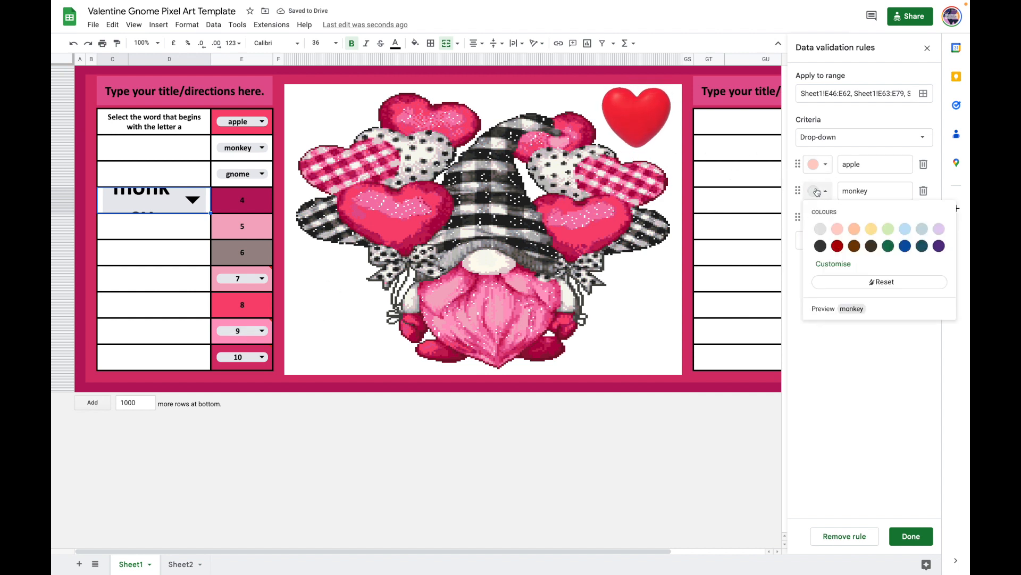
pyautogui.click(871, 229)
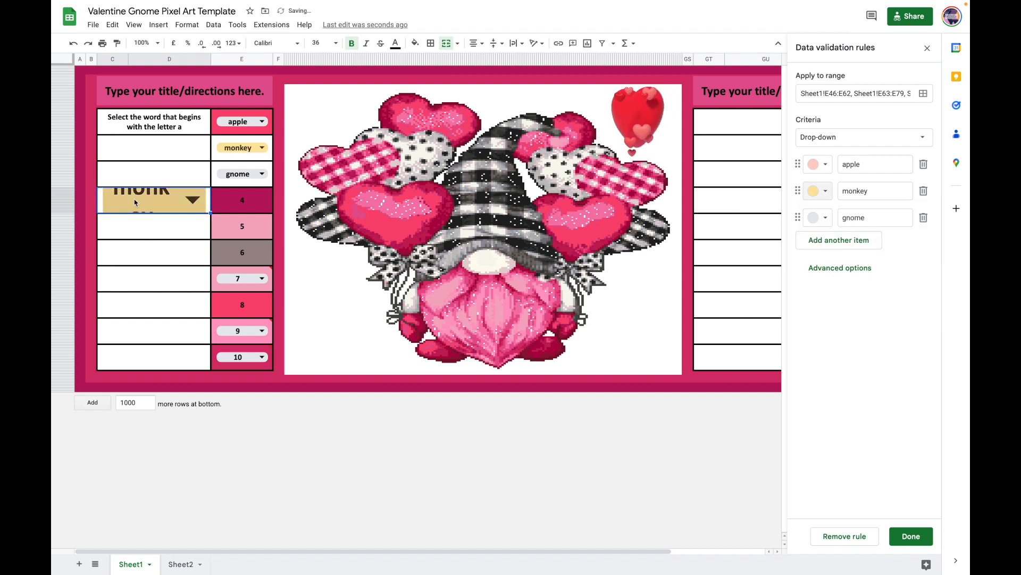
pyautogui.click(817, 218)
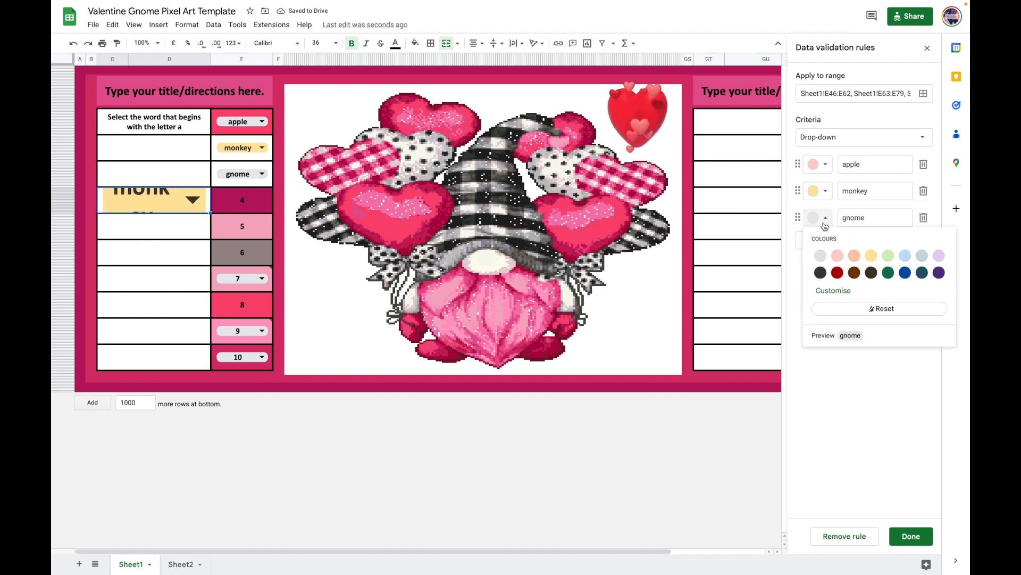
pyautogui.click(887, 273)
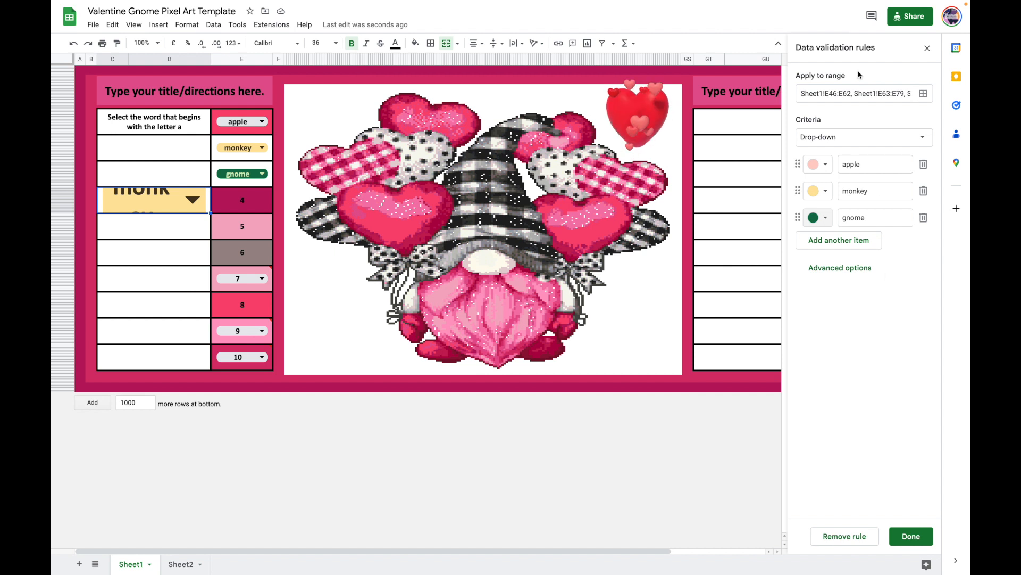
# Step: Recolour the drop-down items to light green for apple and dark red for both monkey and gnome
pyautogui.click(822, 167)
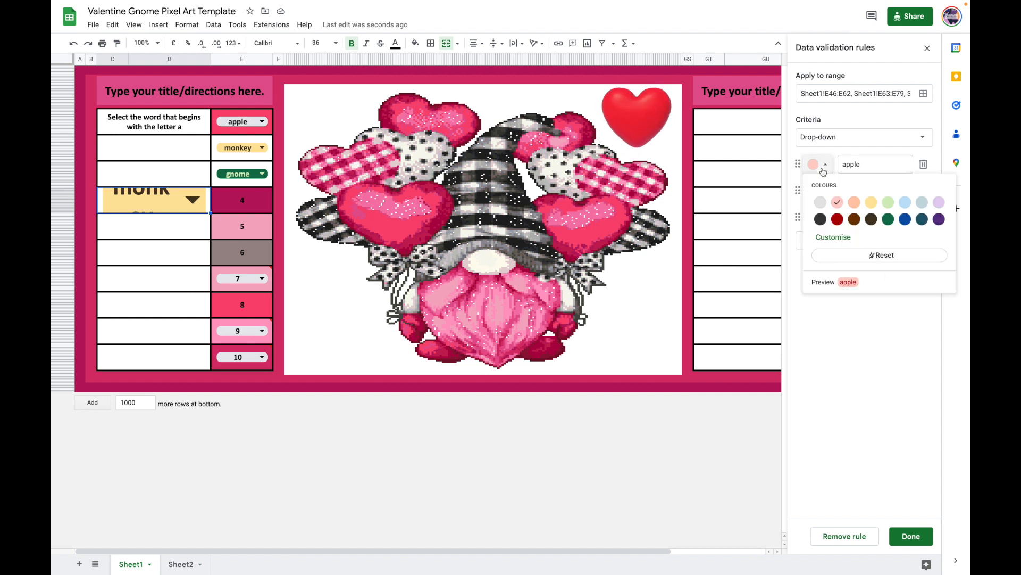
pyautogui.click(889, 201)
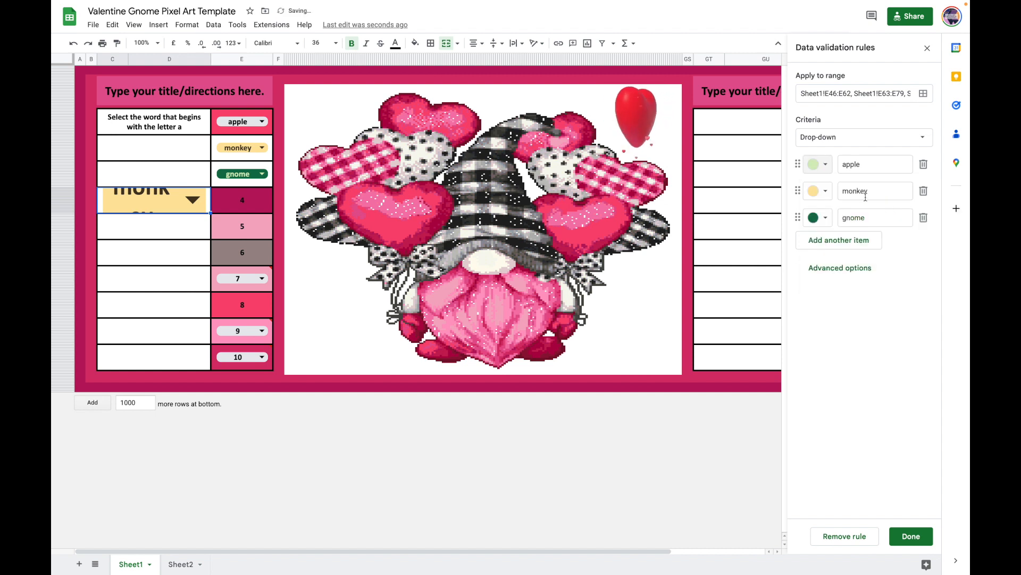
pyautogui.click(825, 191)
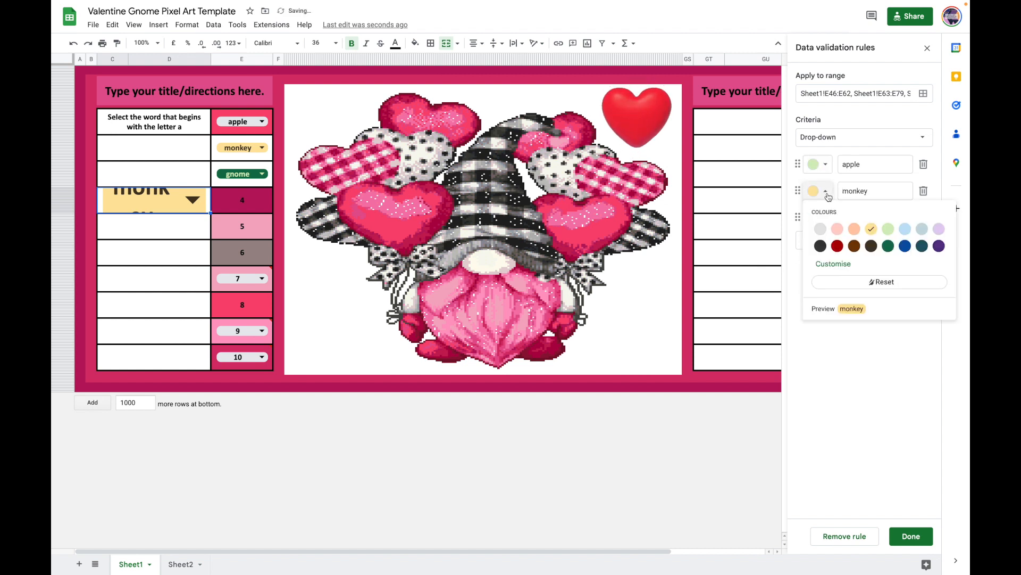
pyautogui.click(838, 245)
pyautogui.click(818, 218)
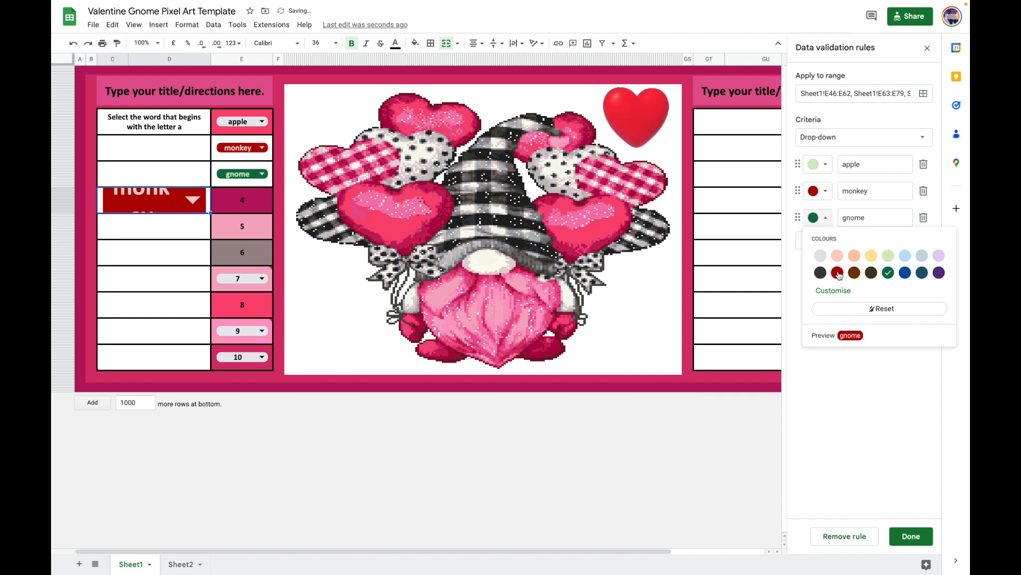
pyautogui.click(838, 273)
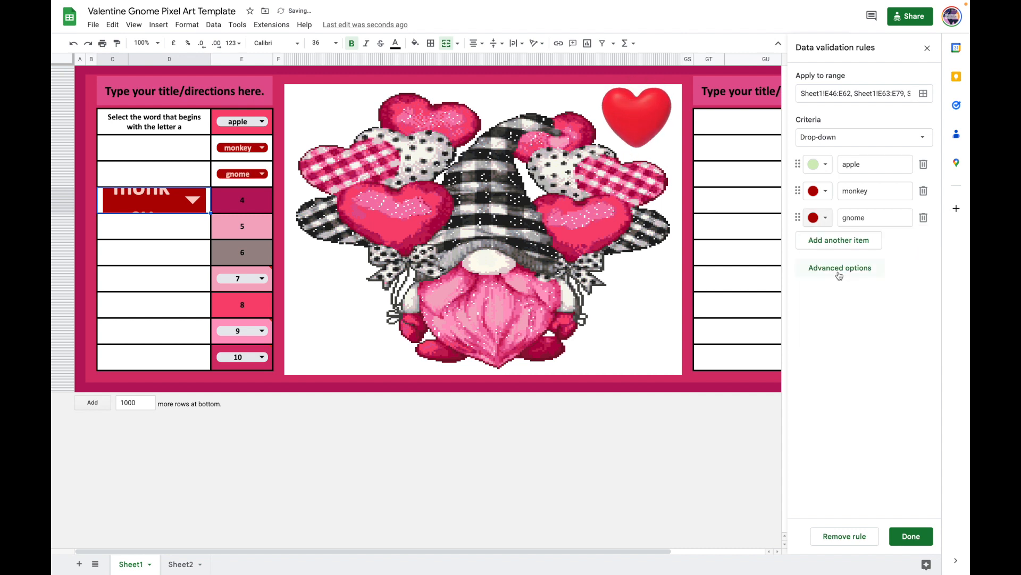